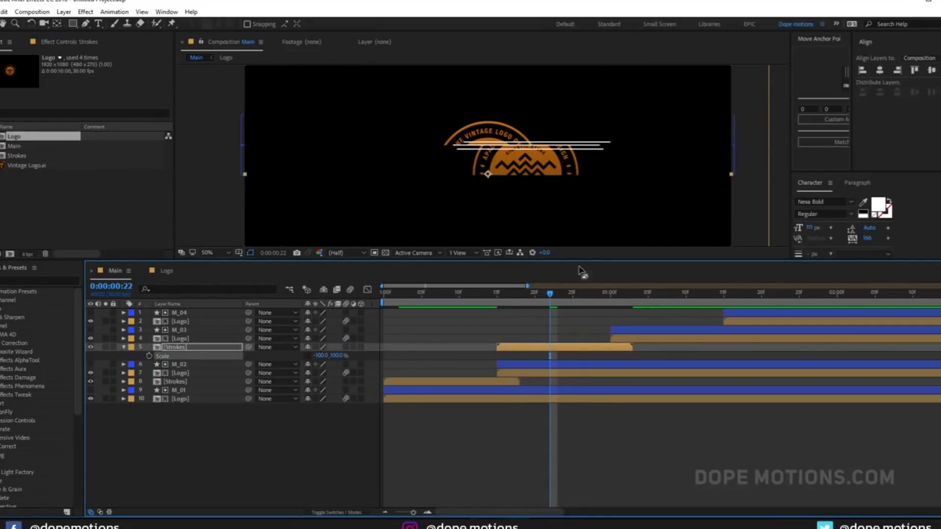
{"action": "left_click_drag", "start_coordinate": [337, 356], "coordinate": [327, 356]}
{"action": "key", "text": "period"}
{"action": "left_click_drag", "start_coordinate": [516, 295], "coordinate": [539, 292]}
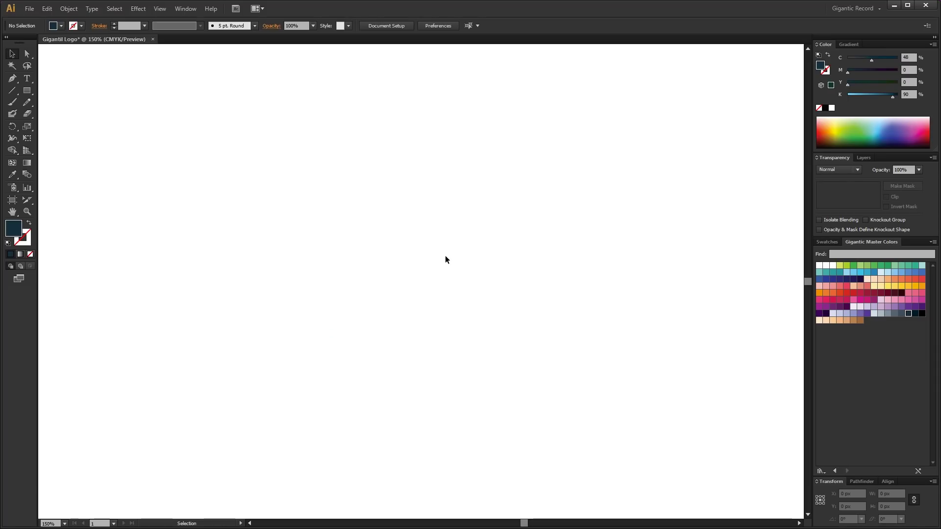
Draw a square about 237 px wide near the middle of the canvas and swap its fill and stroke colours
{"action": "left_click", "coordinate": [27, 95]}
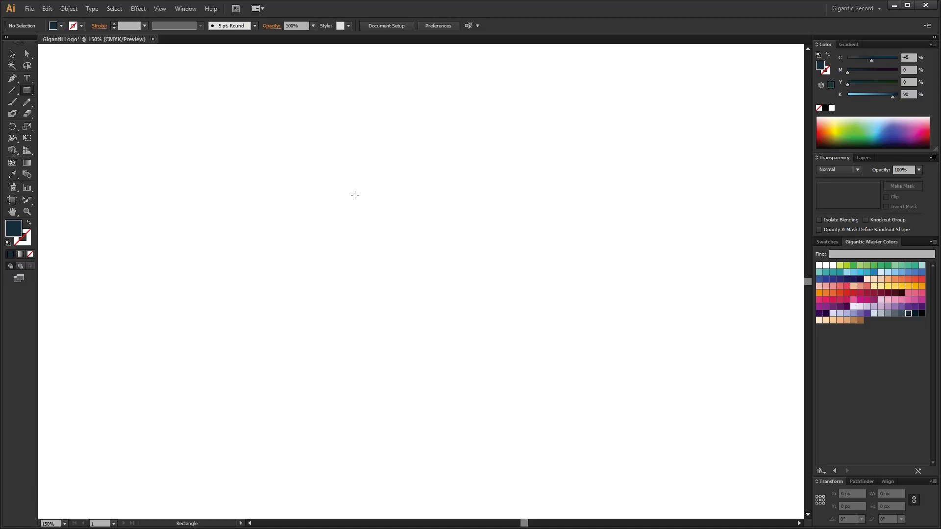
{"action": "left_click_drag", "start_coordinate": [354, 195], "coordinate": [529, 368]}
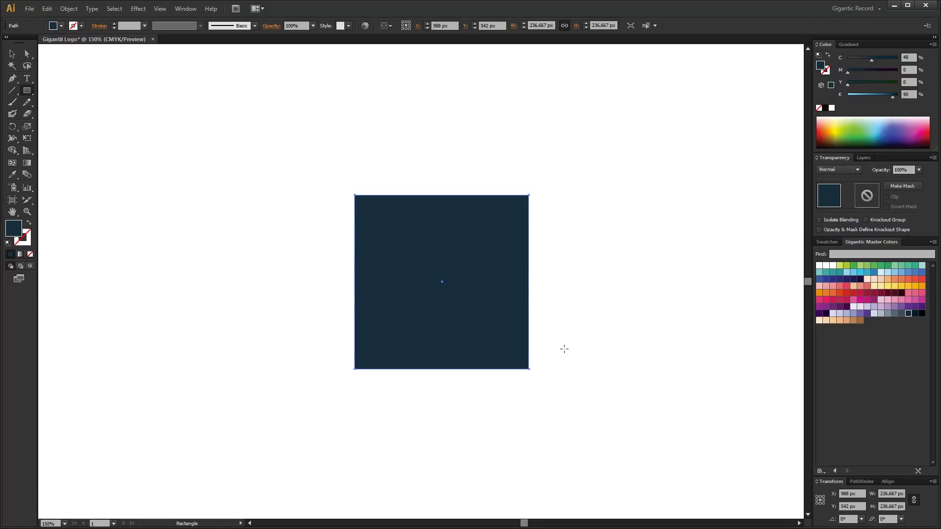
{"action": "left_click", "coordinate": [29, 224]}
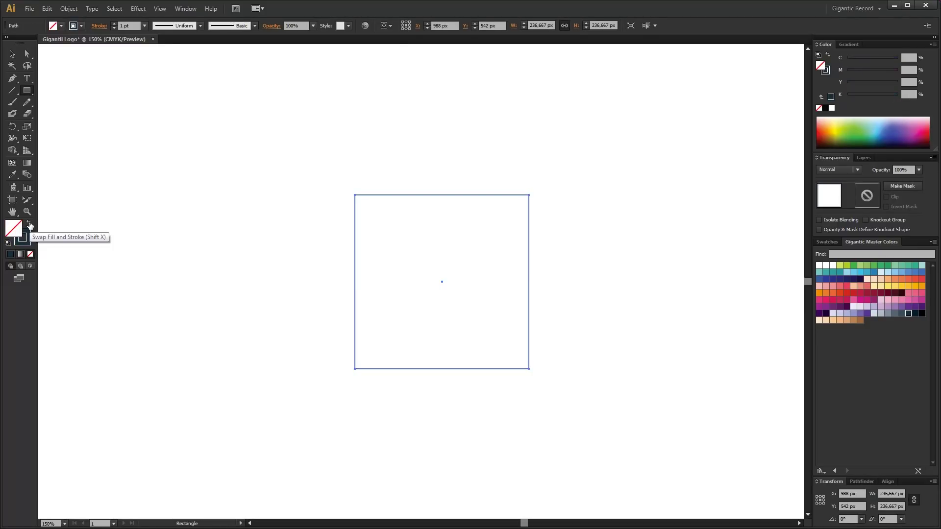
Set the square outline's stroke weight to 50 pt
{"action": "left_click_drag", "start_coordinate": [124, 25], "coordinate": [116, 25]}
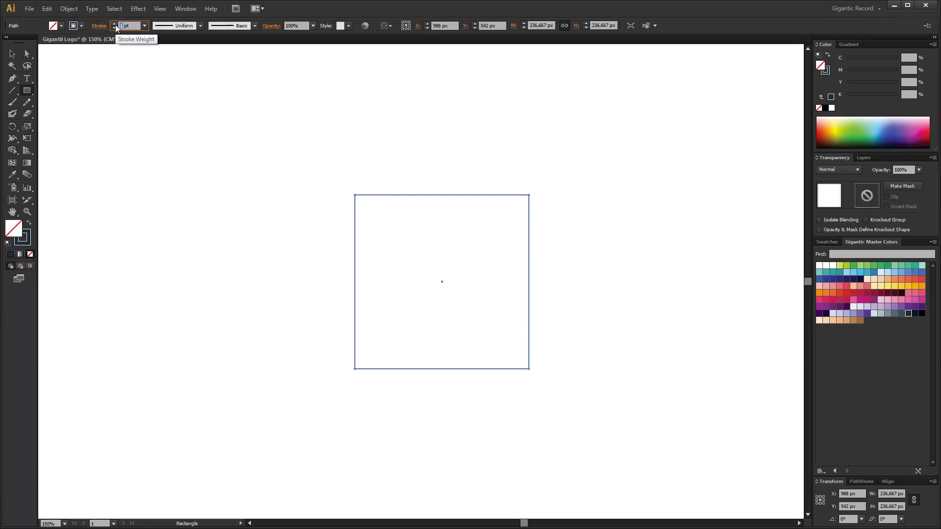
{"action": "type", "text": "15"}
{"action": "key", "text": "Return"}
{"action": "type", "text": "50"}
{"action": "key", "text": "Return"}
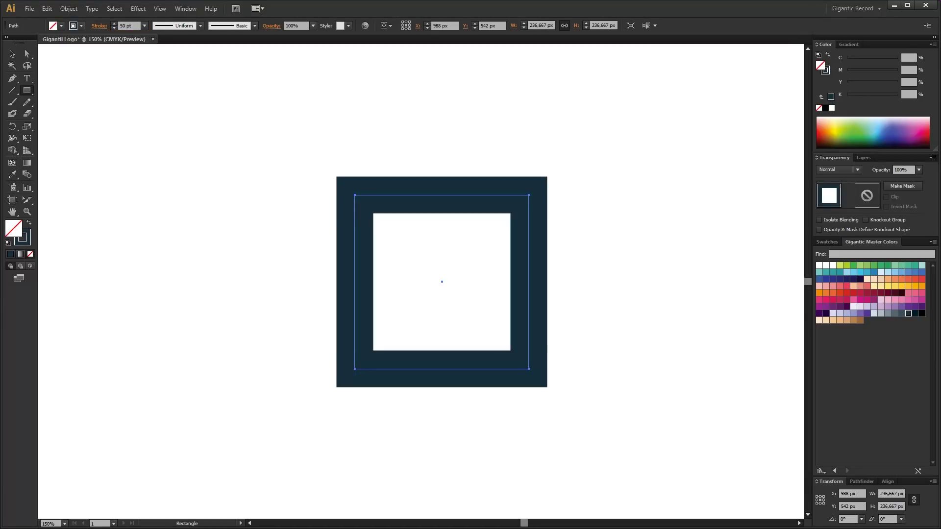
Delete the square's lower-left anchor point so that only the upper and right-hand sides remain
{"action": "left_click", "coordinate": [27, 55]}
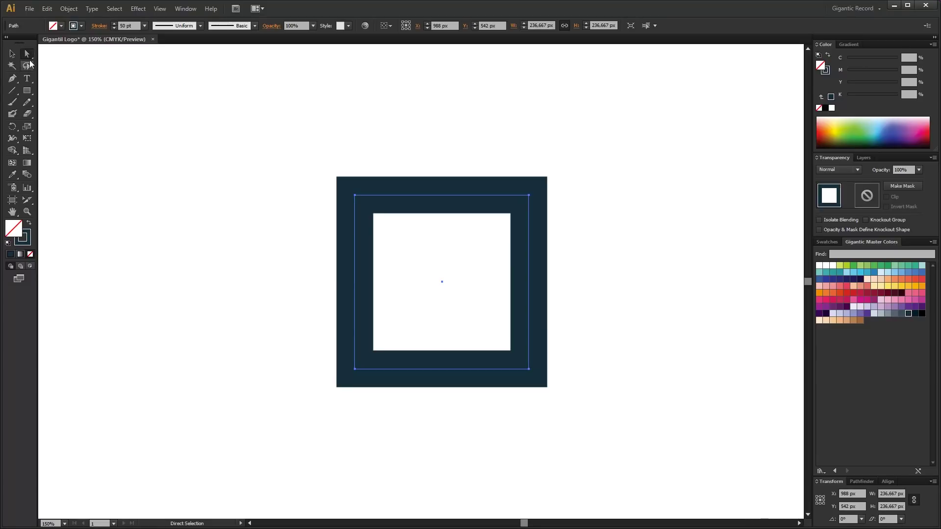
{"action": "left_click_drag", "start_coordinate": [302, 338], "coordinate": [377, 405]}
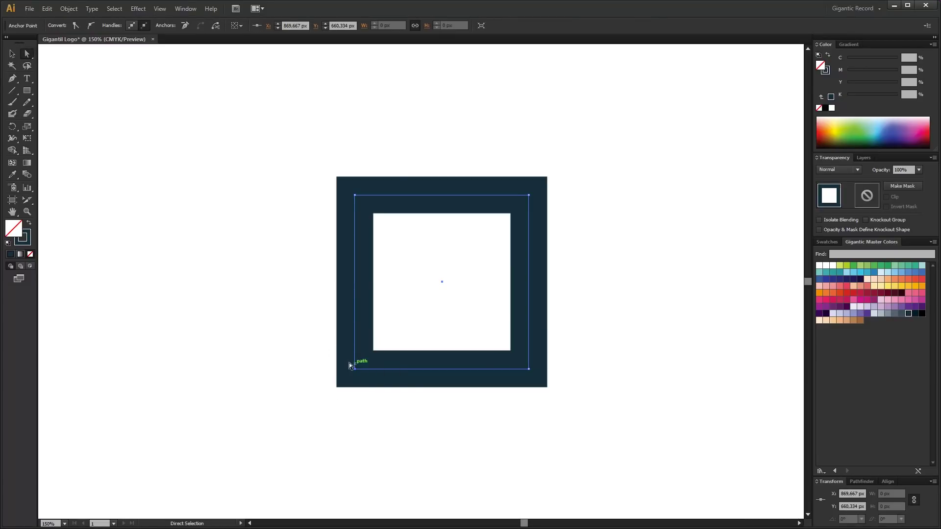
{"action": "key", "text": "Delete"}
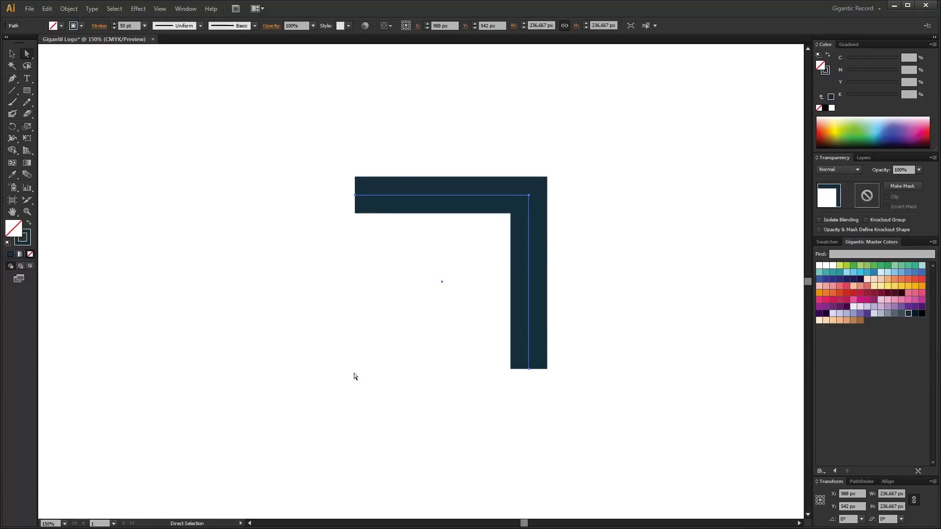
Scale the corner-shaped path down proportionally to about 190 px wide and outline its stroke
{"action": "left_click", "coordinate": [13, 54]}
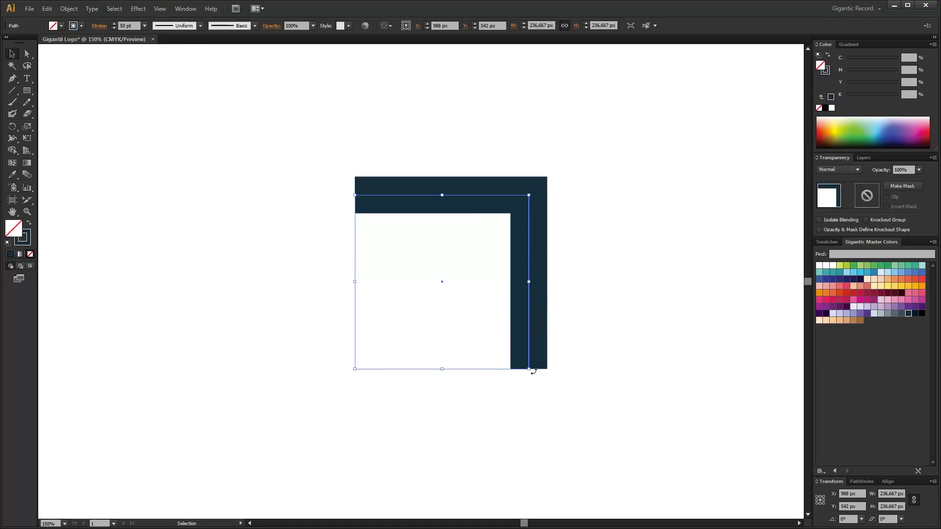
{"action": "left_click_drag", "start_coordinate": [533, 371], "coordinate": [495, 335]}
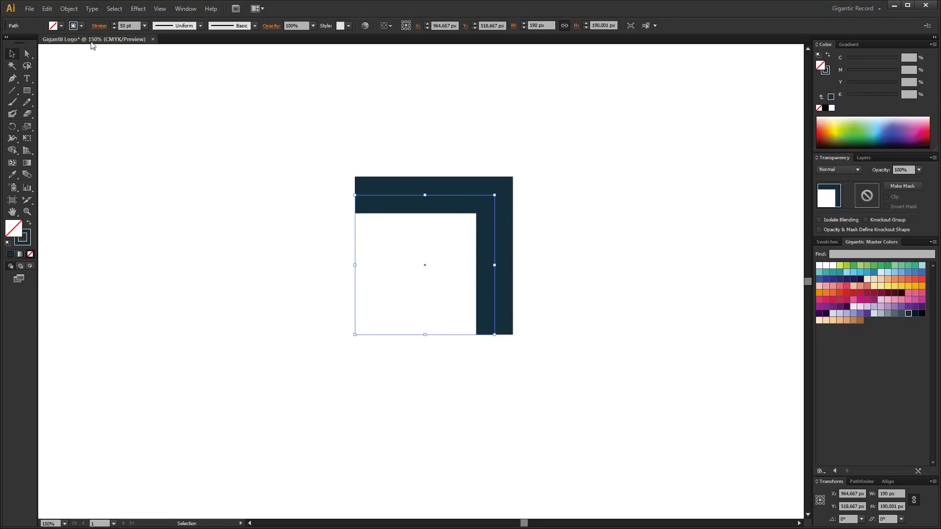
{"action": "left_click", "coordinate": [73, 11]}
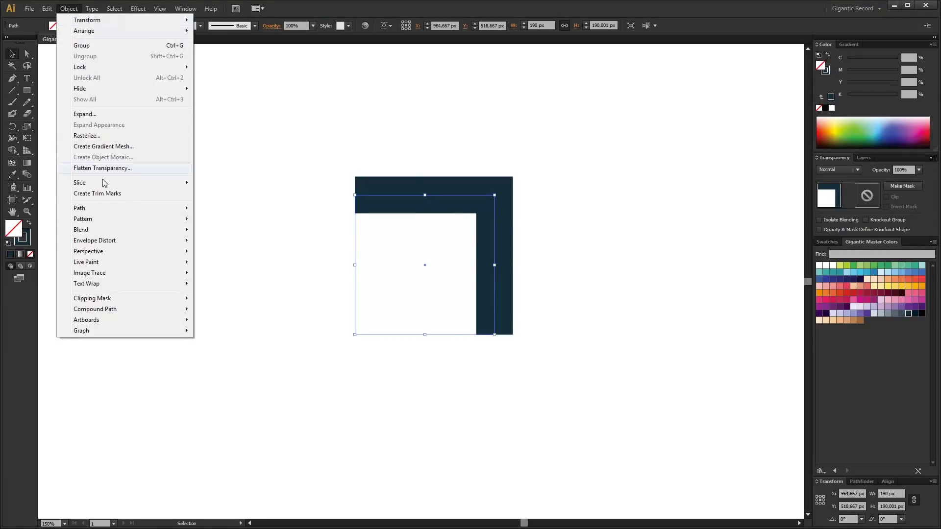
{"action": "mouse_move", "coordinate": [101, 211]}
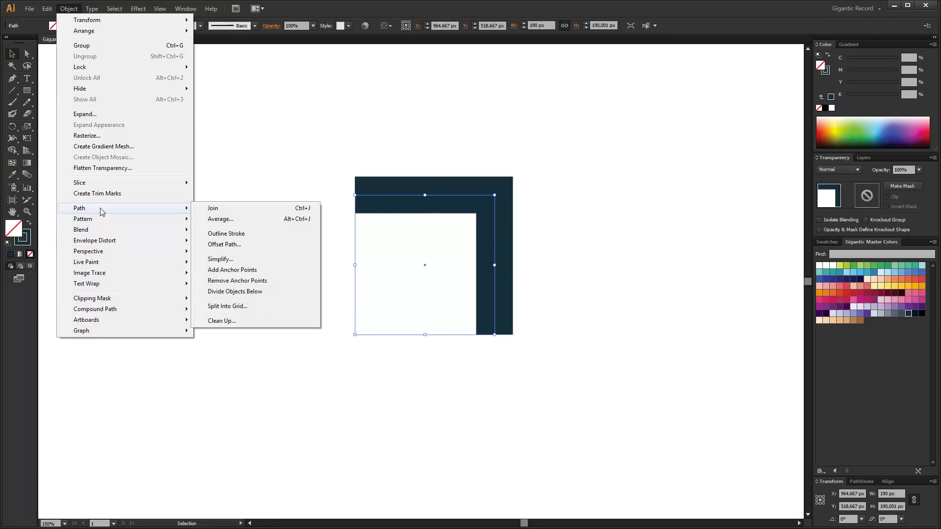
{"action": "left_click", "coordinate": [223, 233]}
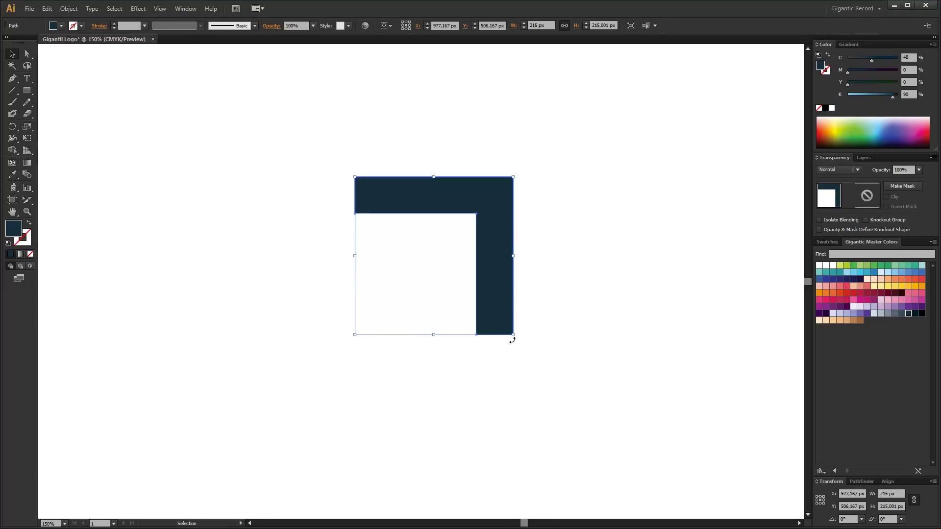
Rotate and shrink the corner shape into an upward chevron about 152 px wide, and duplicate it into an evenly spaced vertical stack of four
{"action": "left_click_drag", "start_coordinate": [512, 340], "coordinate": [496, 203]}
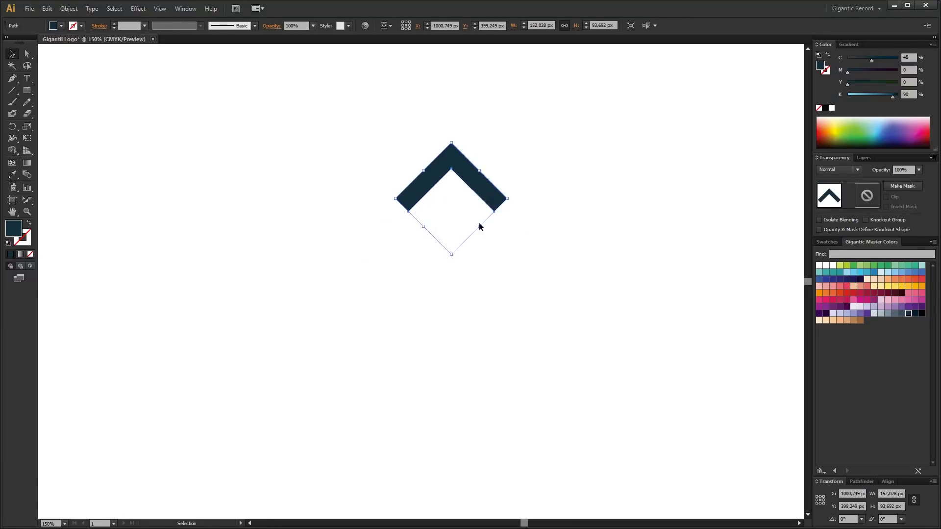
{"action": "key", "text": "a"}
{"action": "left_click_drag", "start_coordinate": [480, 178], "coordinate": [473, 347]}
{"action": "left_click_drag", "start_coordinate": [539, 115], "coordinate": [398, 380]}
{"action": "left_click_drag", "start_coordinate": [445, 227], "coordinate": [398, 216]}
{"action": "left_click", "coordinate": [504, 282]}
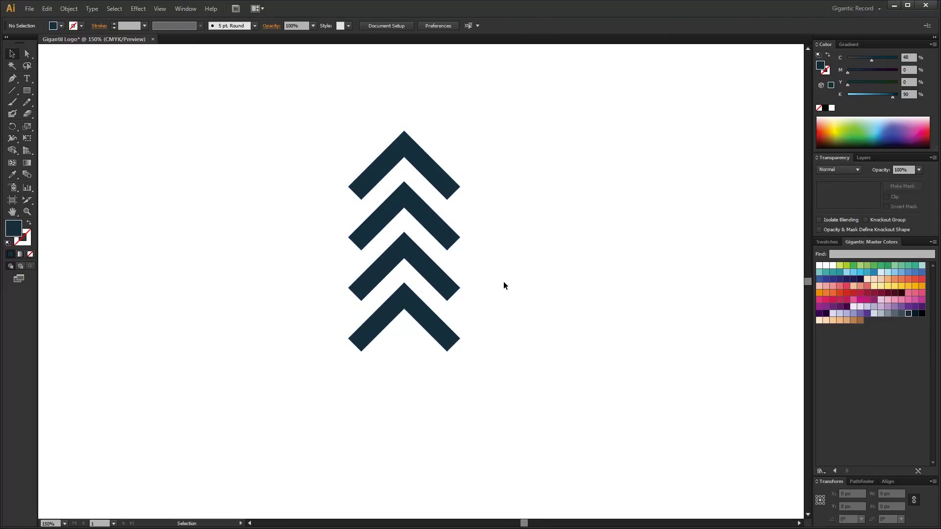
Duplicate the two middle chevrons sideways in both directions, forming a five-peak zigzag in the second row and a three-peak zigzag in the third
{"action": "left_click", "coordinate": [448, 250]}
{"action": "left_click", "coordinate": [442, 276], "text": "shift"}
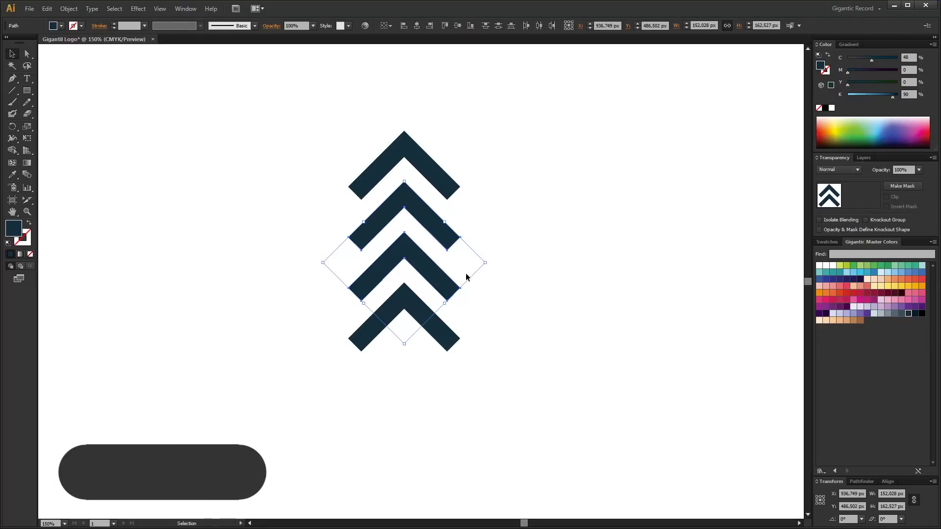
{"action": "key", "text": "ctrl+c"}
{"action": "key", "text": "ctrl+f"}
{"action": "key", "text": "v"}
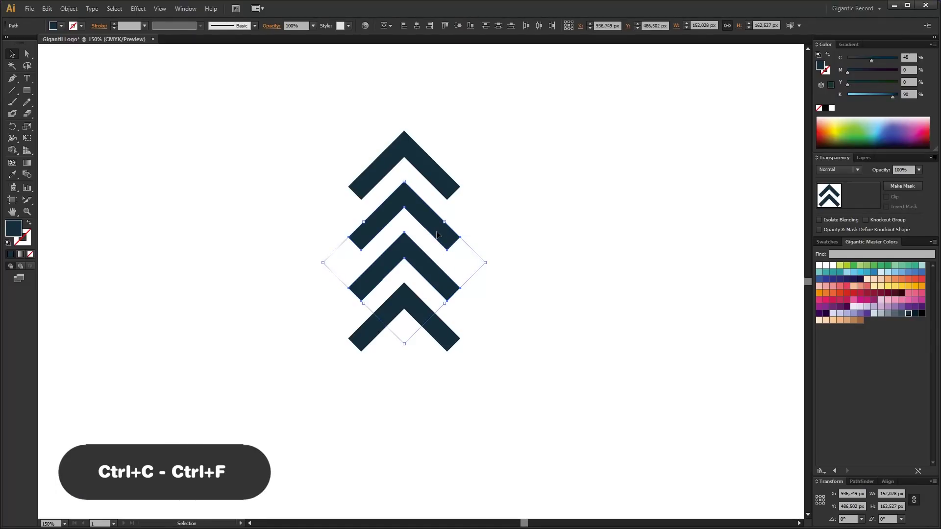
{"action": "left_click_drag", "start_coordinate": [438, 235], "coordinate": [351, 275]}
{"action": "key", "text": "a"}
{"action": "key", "text": "v"}
{"action": "left_click_drag", "start_coordinate": [533, 216], "coordinate": [591, 225]}
{"action": "left_click_drag", "start_coordinate": [489, 218], "coordinate": [261, 219]}
{"action": "left_click", "coordinate": [269, 126]}
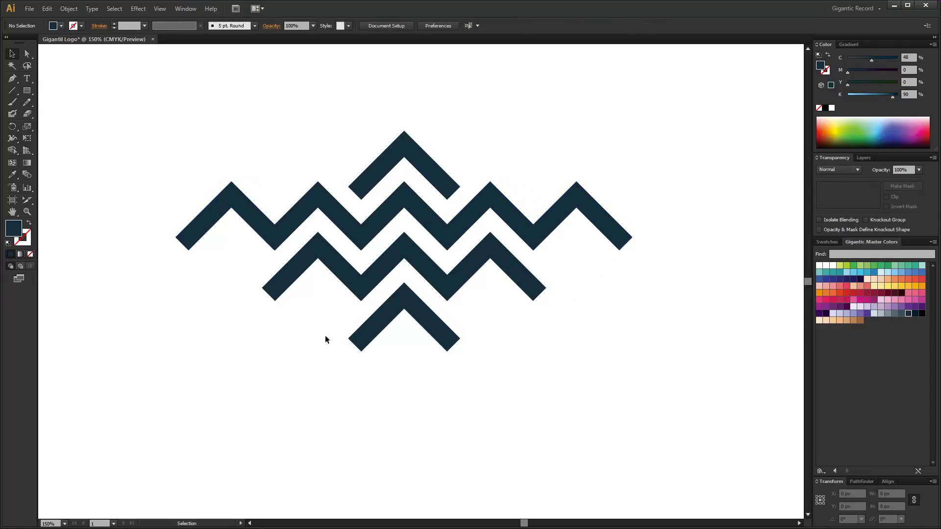
Copy the lowest chevron in place and flip the copy upside down beneath it to form a closed diamond
{"action": "key", "text": "a"}
{"action": "left_click", "coordinate": [412, 306]}
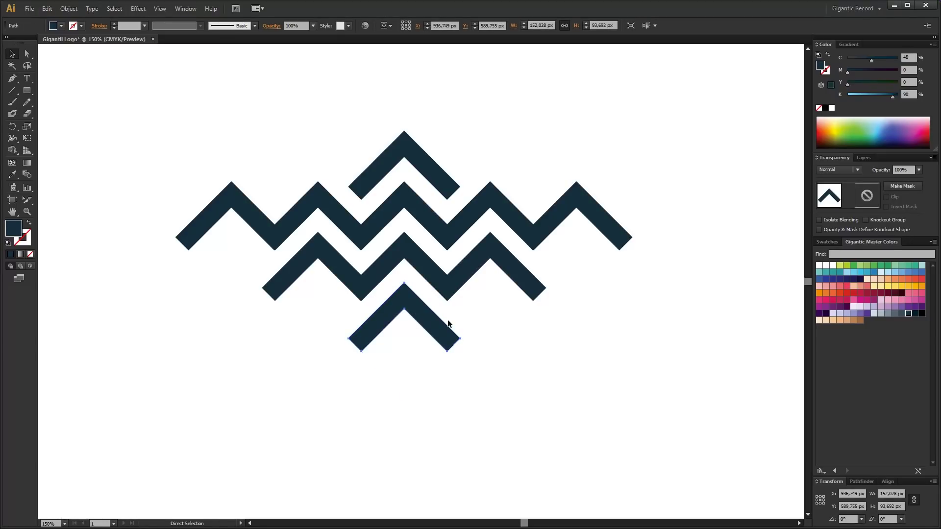
{"action": "key", "text": "v"}
{"action": "left_click_drag", "start_coordinate": [466, 339], "coordinate": [340, 331]}
{"action": "left_click", "coordinate": [497, 419]}
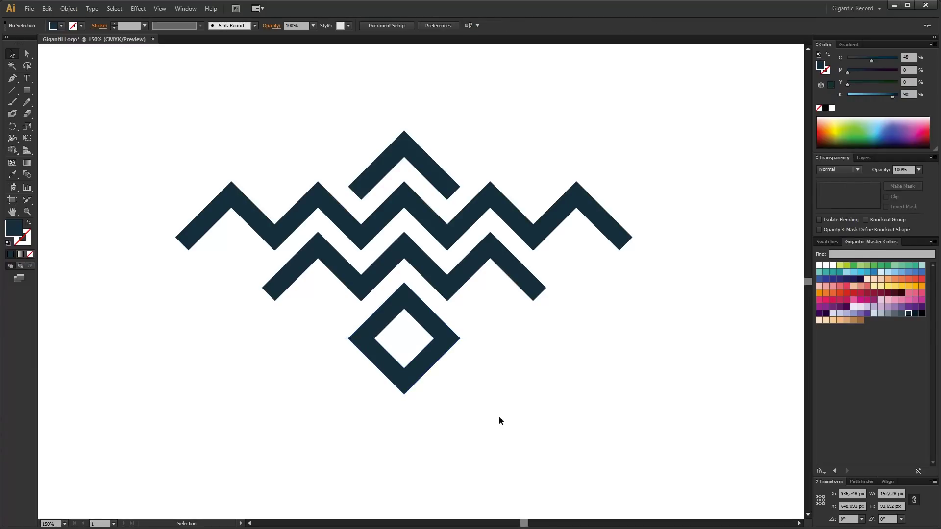
Duplicate the diamond's upper chevron straight down so that it crosses the diamond's lower tip and forms an X
{"action": "left_click", "coordinate": [394, 299]}
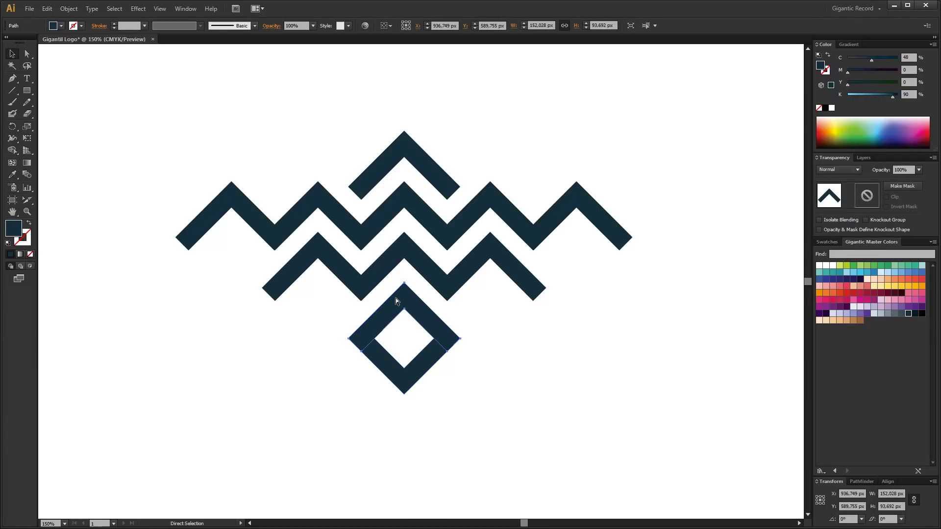
{"action": "left_click_drag", "start_coordinate": [416, 317], "coordinate": [412, 394]}
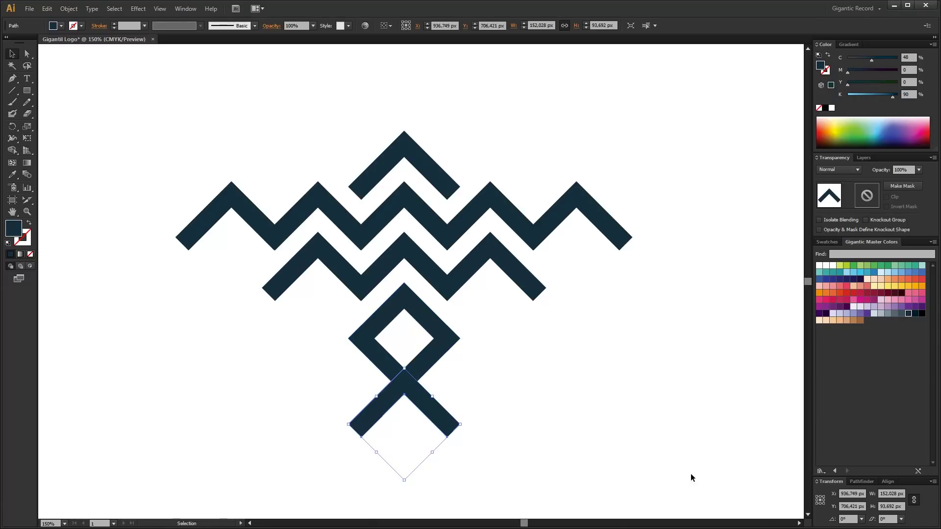
{"action": "left_click", "coordinate": [669, 409]}
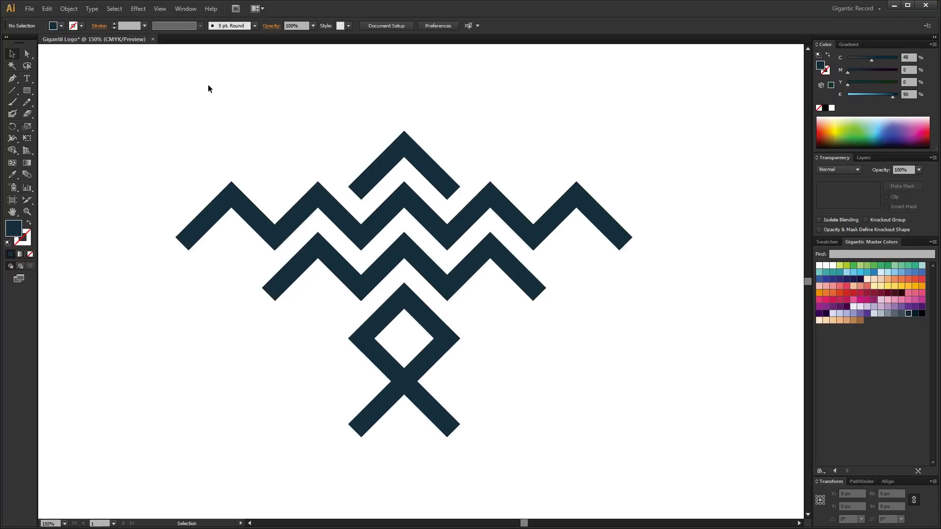
Unite all the chevron shapes into one emblem and scale it down proportionally to about a third of its size
{"action": "left_click_drag", "start_coordinate": [208, 88], "coordinate": [594, 456]}
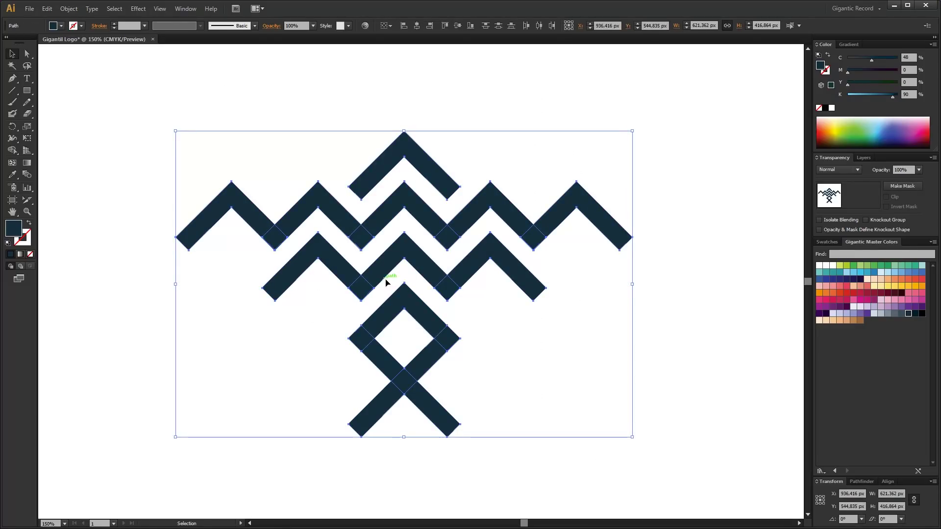
{"action": "left_click", "coordinate": [851, 480]}
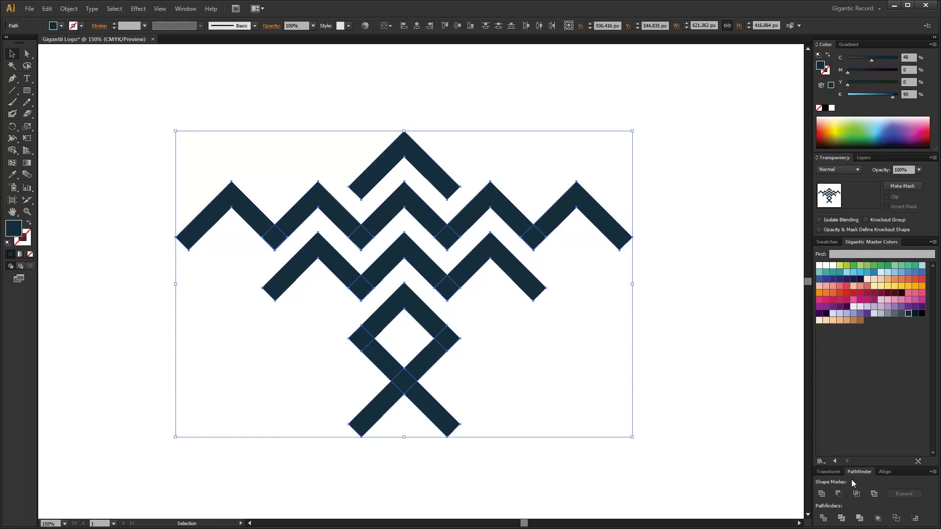
{"action": "left_click", "coordinate": [822, 494]}
{"action": "left_click_drag", "start_coordinate": [631, 131], "coordinate": [467, 228]}
{"action": "left_click", "coordinate": [463, 289]}
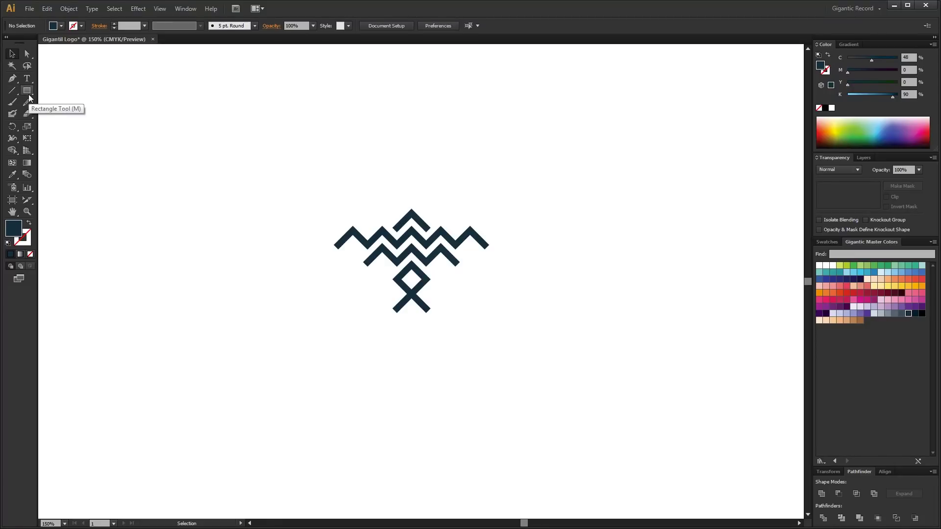
Draw a dark blue circle about 269 px wide over the emblem, send it to the back and shift it slightly right
{"action": "left_click_drag", "start_coordinate": [29, 97], "coordinate": [69, 114]}
{"action": "left_click_drag", "start_coordinate": [289, 166], "coordinate": [486, 333]}
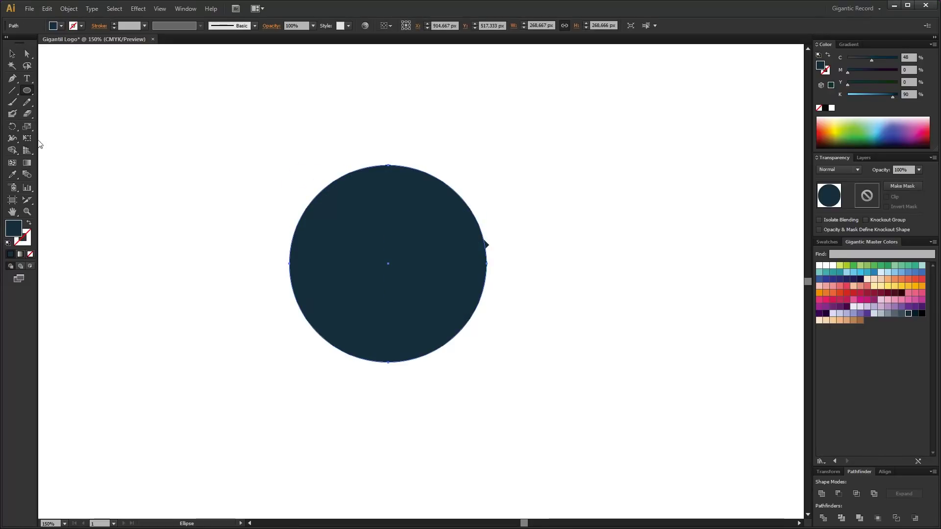
{"action": "key", "text": "v"}
{"action": "right_click", "coordinate": [339, 231]}
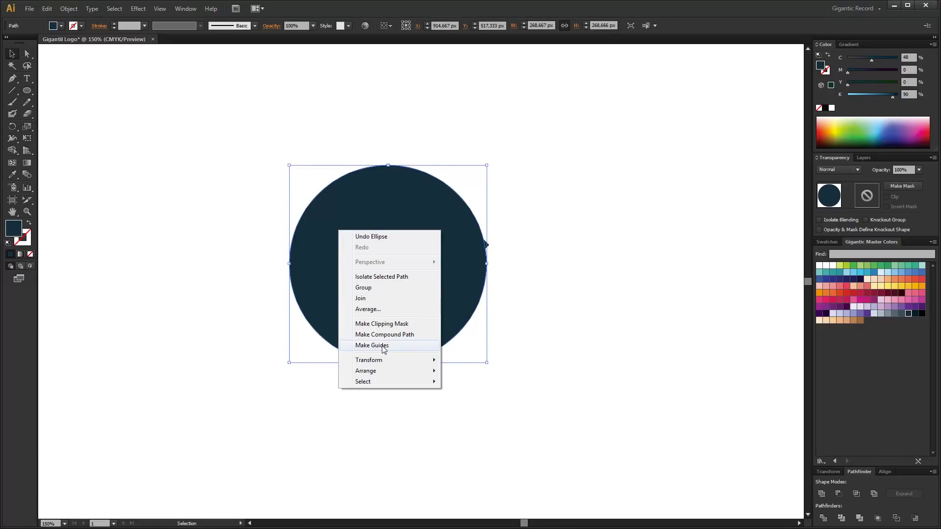
{"action": "mouse_move", "coordinate": [385, 371]}
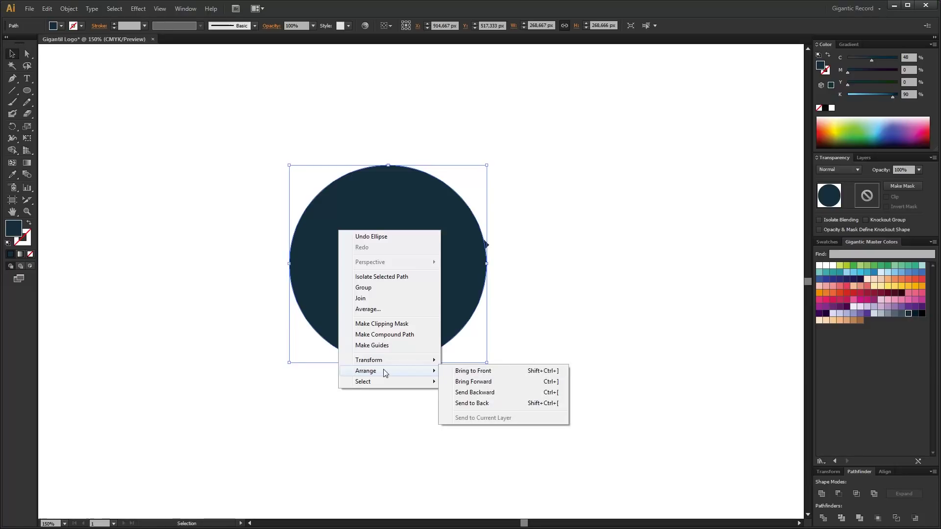
{"action": "left_click", "coordinate": [453, 403]}
{"action": "left_click_drag", "start_coordinate": [457, 304], "coordinate": [471, 304]}
{"action": "left_click", "coordinate": [514, 290]}
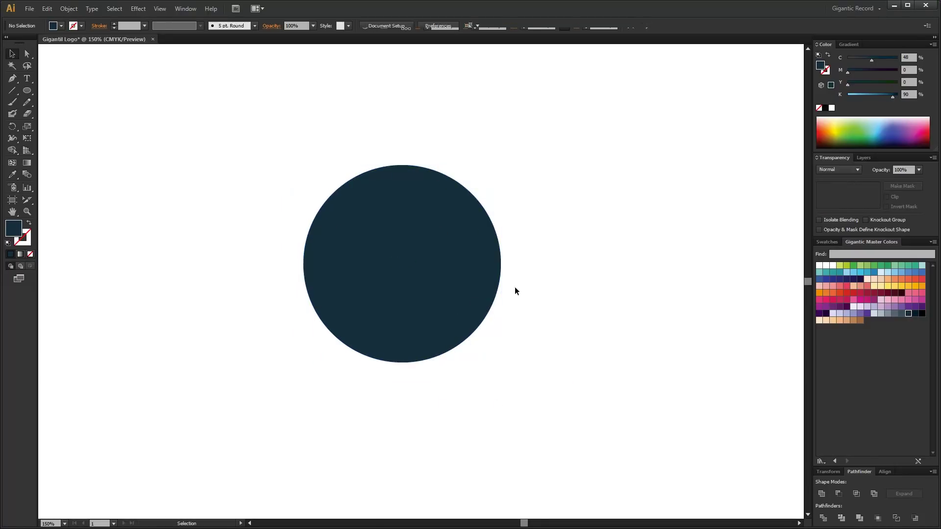
Fill the emblem with white
{"action": "left_click", "coordinate": [480, 244]}
{"action": "left_click", "coordinate": [819, 266]}
{"action": "left_click", "coordinate": [551, 174]}
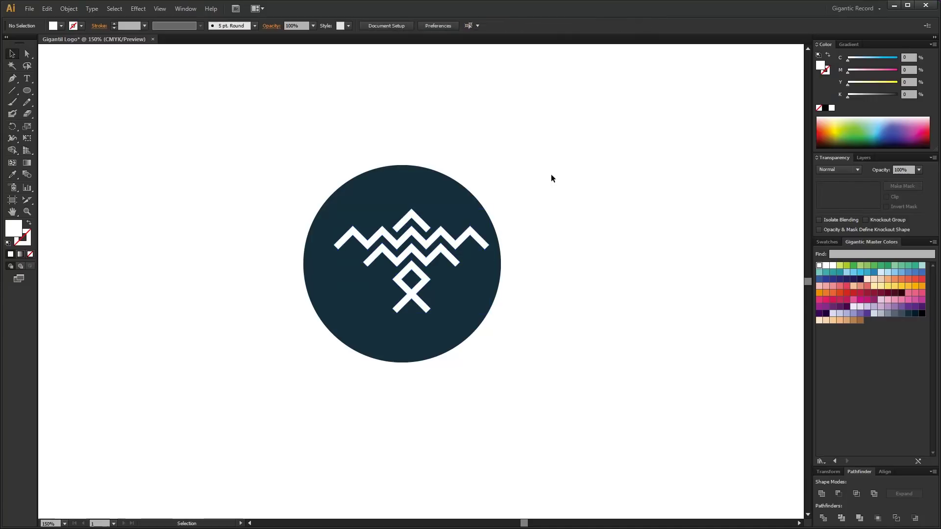
Centre the emblem and the circle on each other horizontally and vertically
{"action": "left_click_drag", "start_coordinate": [539, 167], "coordinate": [320, 323]}
{"action": "left_click", "coordinate": [414, 28]}
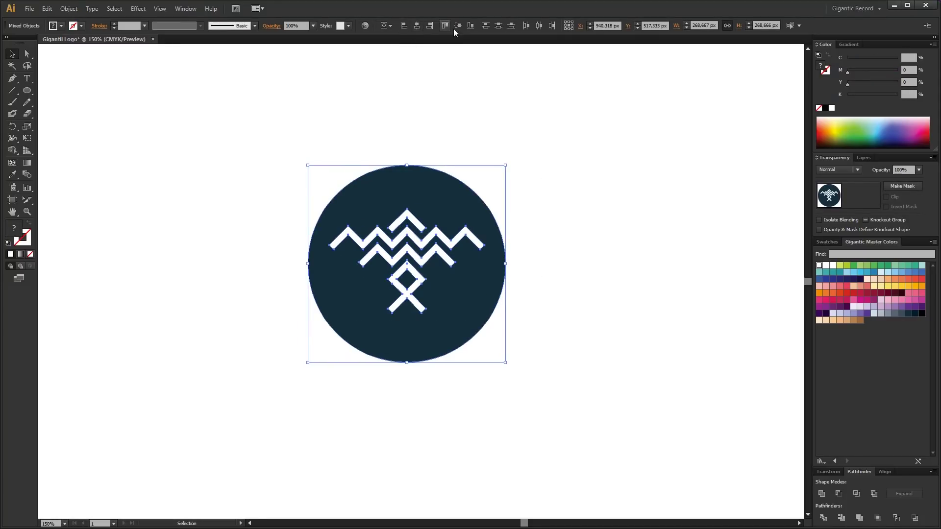
{"action": "left_click", "coordinate": [457, 25]}
Shrink the dark circle slightly around the centred emblem
{"action": "left_click", "coordinate": [502, 184]}
{"action": "left_click", "coordinate": [470, 189]}
{"action": "left_click_drag", "start_coordinate": [506, 168], "coordinate": [501, 167]}
{"action": "left_click", "coordinate": [680, 215]}
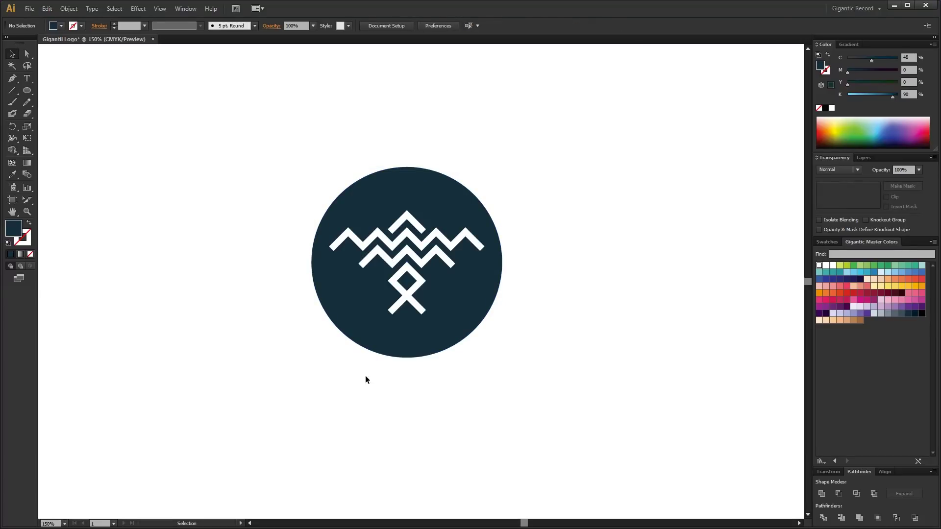
Enlarge a copy of the circle to about 363 px from its centre and turn it into an unfilled ring with a 2 pt stroke
{"action": "left_click", "coordinate": [483, 203]}
{"action": "left_click_drag", "start_coordinate": [502, 167], "coordinate": [563, 130]}
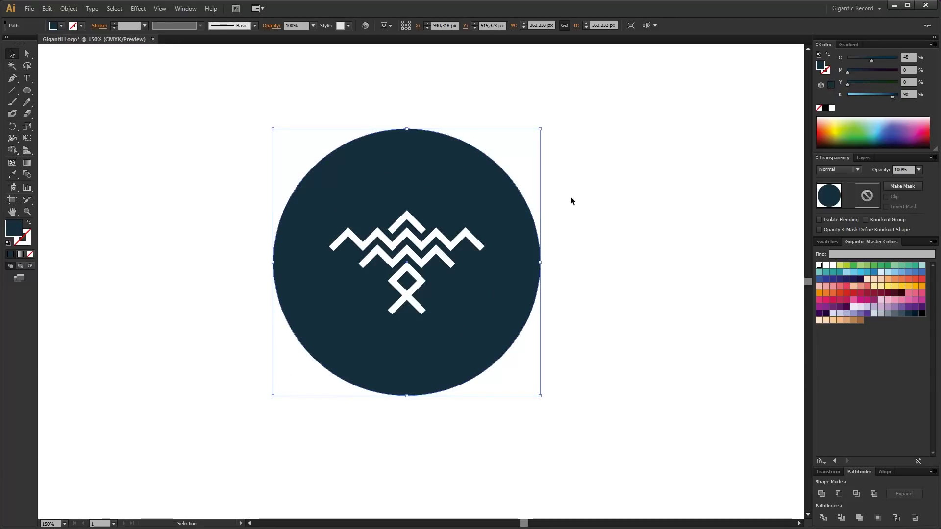
{"action": "left_click", "coordinate": [28, 223]}
{"action": "left_click", "coordinate": [114, 23]}
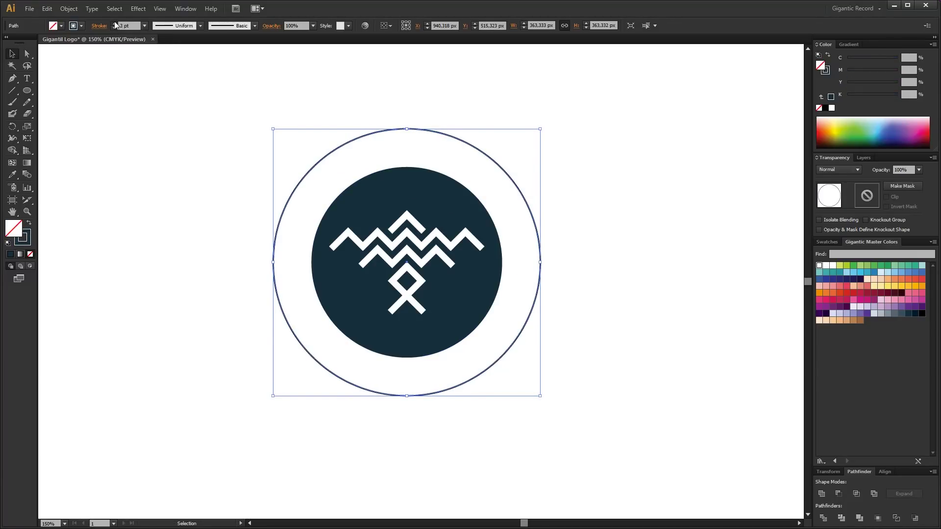
Thicken the outer ring's stroke to 8 pt and shrink the ring to about 358 px around its centre
{"action": "left_click", "coordinate": [114, 22]}
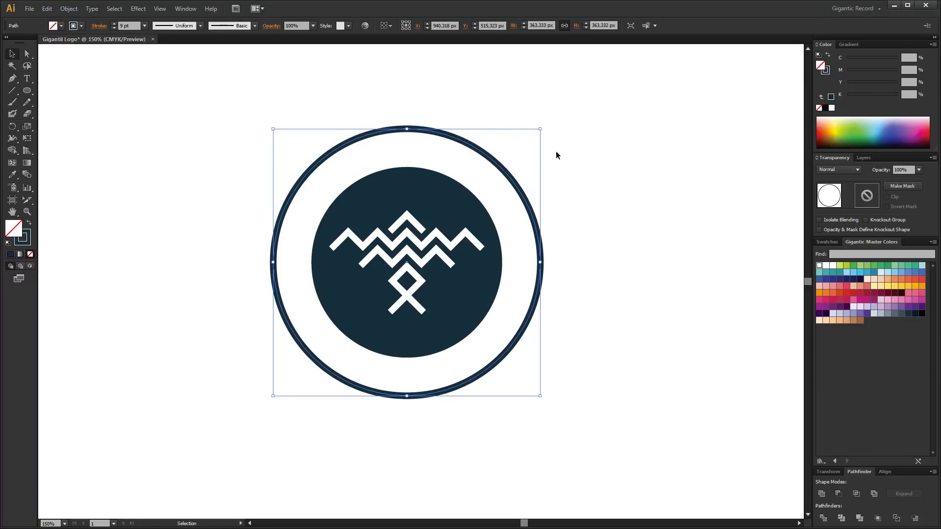
{"action": "left_click_drag", "start_coordinate": [544, 128], "coordinate": [541, 131]}
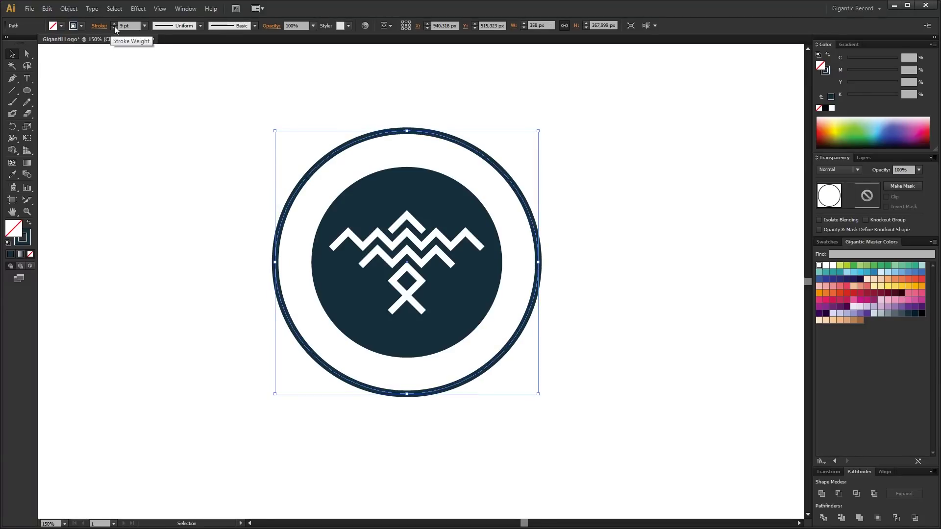
{"action": "left_click", "coordinate": [111, 65]}
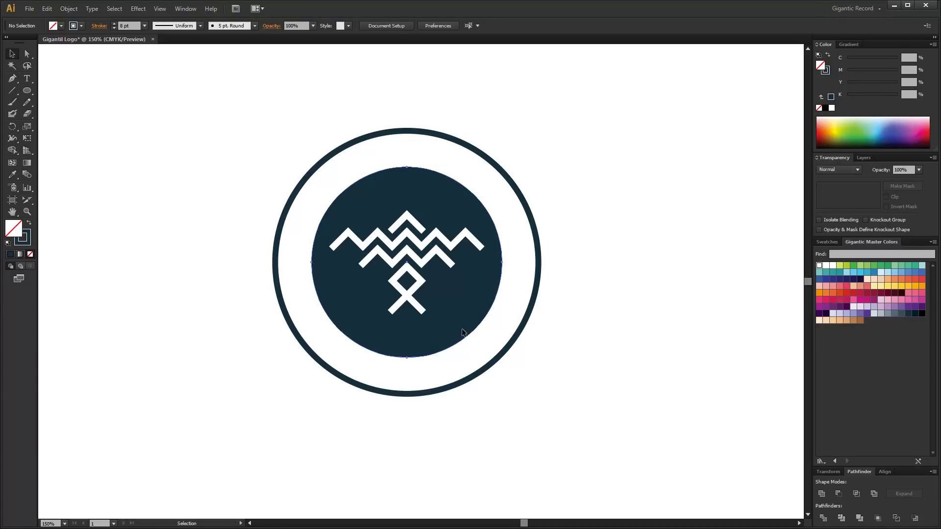
Shrink a copy of the dark circle to about 185 px from its centre and turn it into an unfilled lime-green outline
{"action": "left_click", "coordinate": [453, 316]}
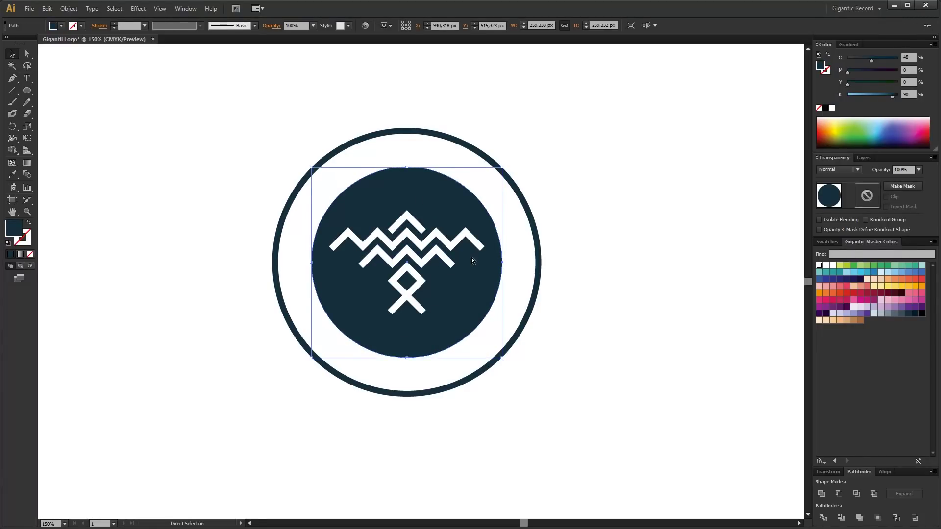
{"action": "left_click_drag", "start_coordinate": [502, 167], "coordinate": [488, 195]}
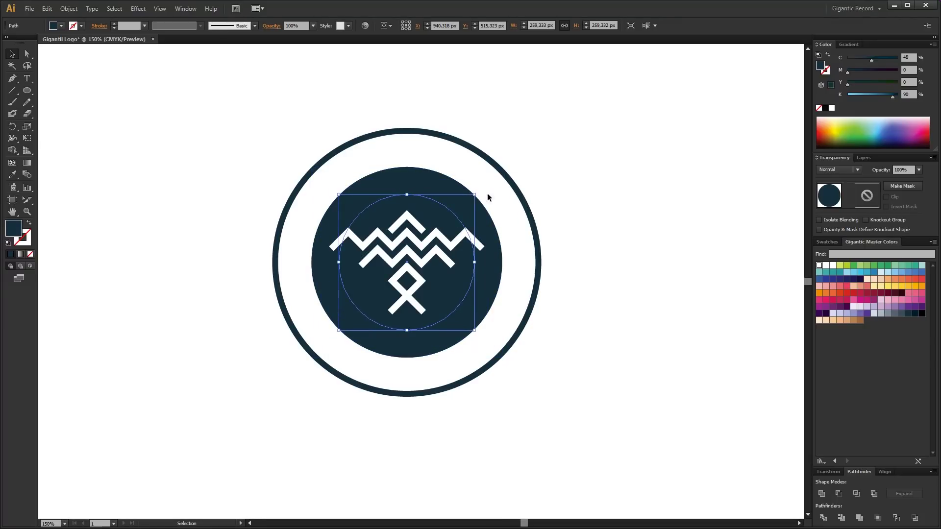
{"action": "left_click", "coordinate": [839, 266]}
{"action": "left_click", "coordinate": [847, 265]}
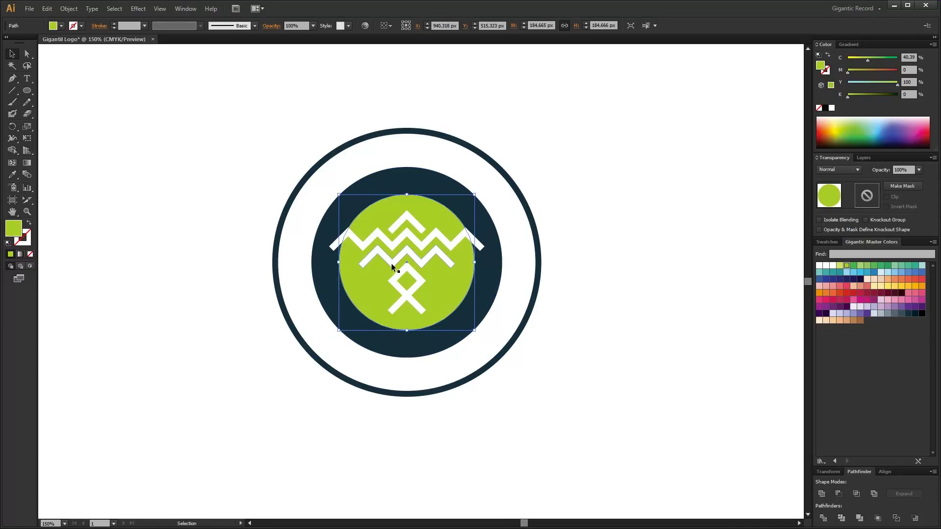
{"action": "left_click", "coordinate": [27, 224]}
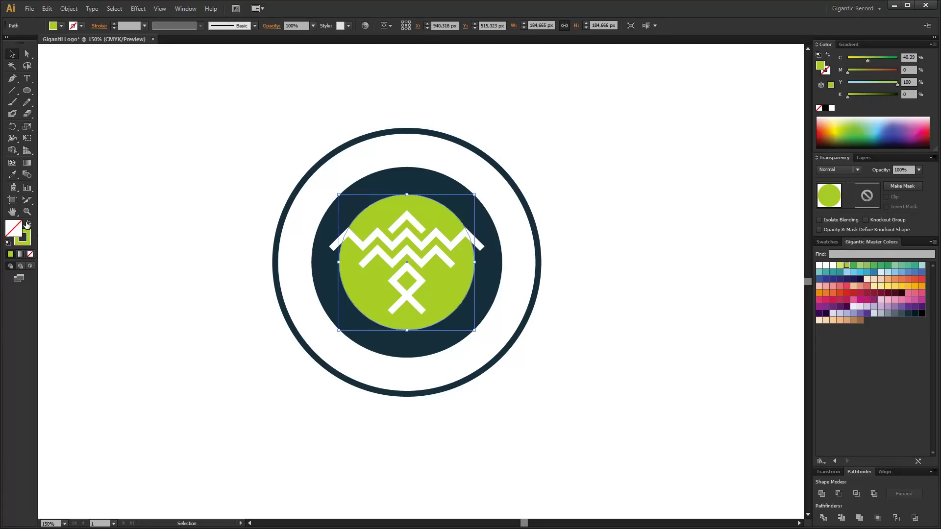
{"action": "left_click", "coordinate": [562, 322]}
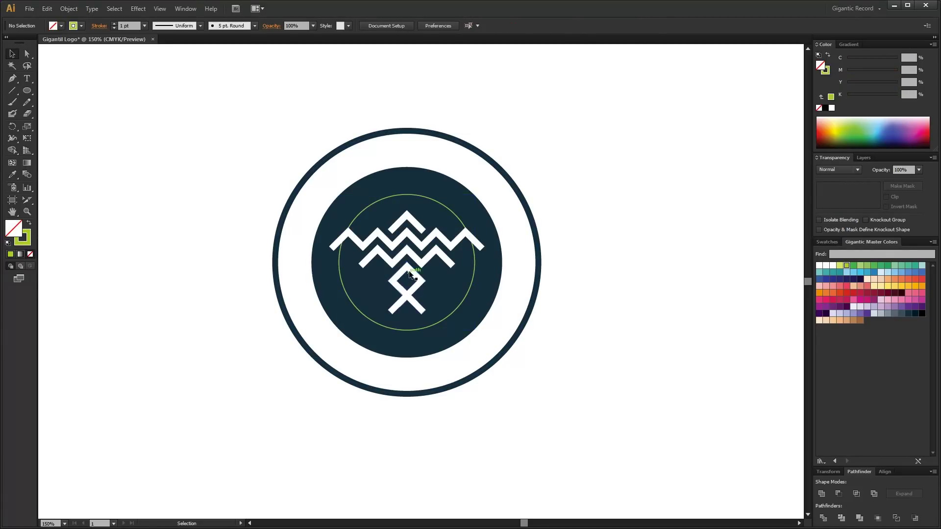
Lock the outer ring and the dark circle, and also lock the white emblem
{"action": "left_click_drag", "start_coordinate": [575, 173], "coordinate": [496, 205]}
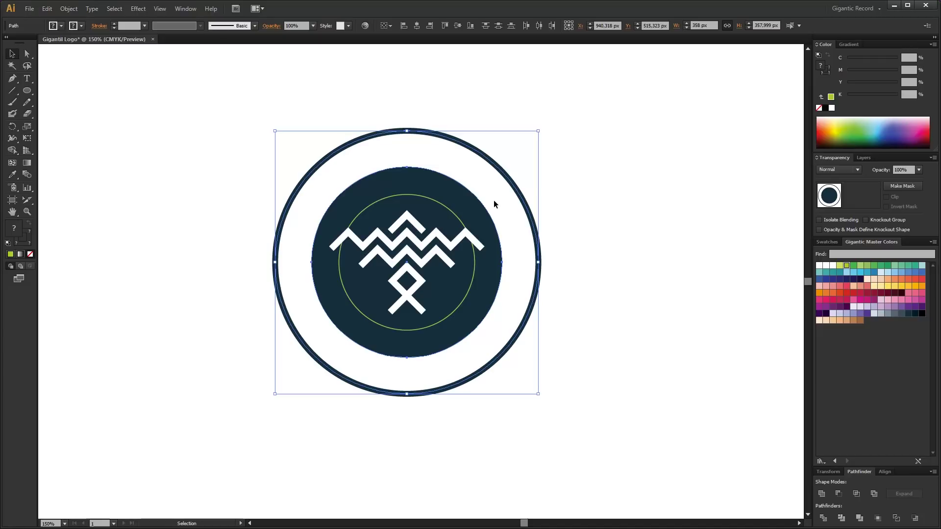
{"action": "left_click", "coordinate": [68, 8]}
{"action": "mouse_move", "coordinate": [83, 70]}
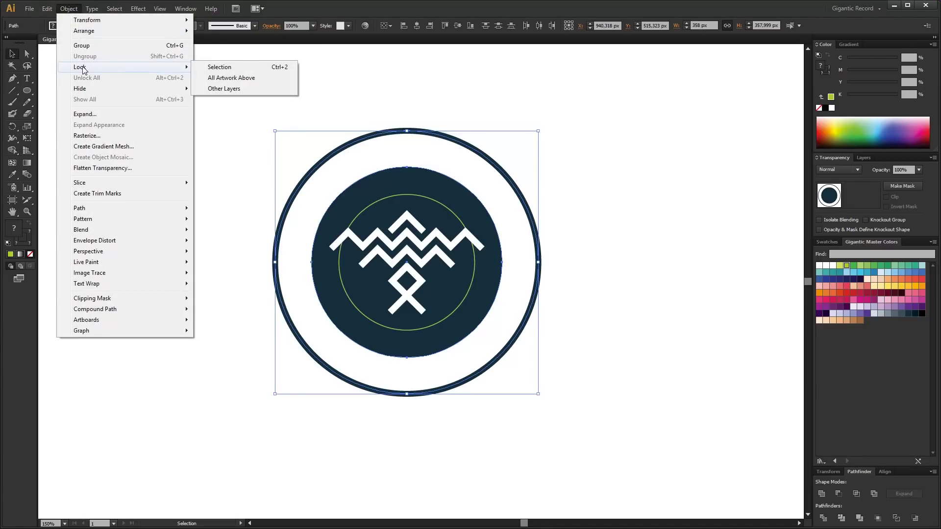
{"action": "left_click", "coordinate": [280, 66]}
{"action": "left_click_drag", "start_coordinate": [589, 159], "coordinate": [384, 342]}
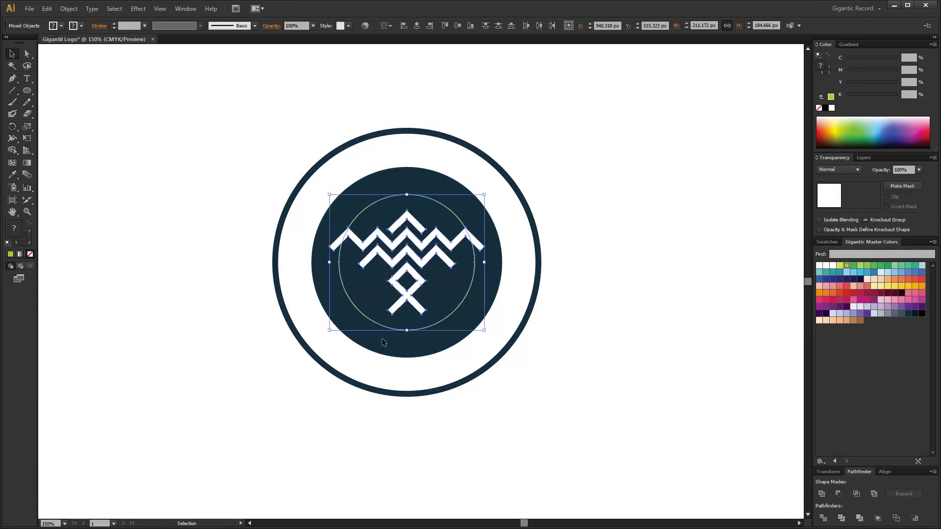
{"action": "left_click", "coordinate": [594, 329]}
{"action": "left_click", "coordinate": [431, 238]}
{"action": "key", "text": "ctrl+2"}
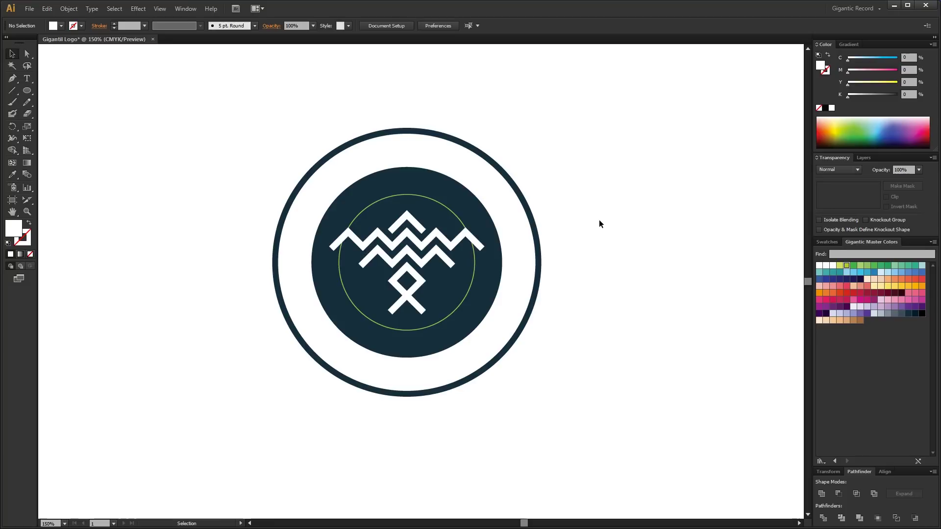
Enlarge a copy of the green circle to about 284 px from its centre, just outside the dark circle
{"action": "left_click", "coordinate": [454, 213]}
{"action": "left_click_drag", "start_coordinate": [475, 195], "coordinate": [517, 159]}
{"action": "left_click", "coordinate": [582, 237]}
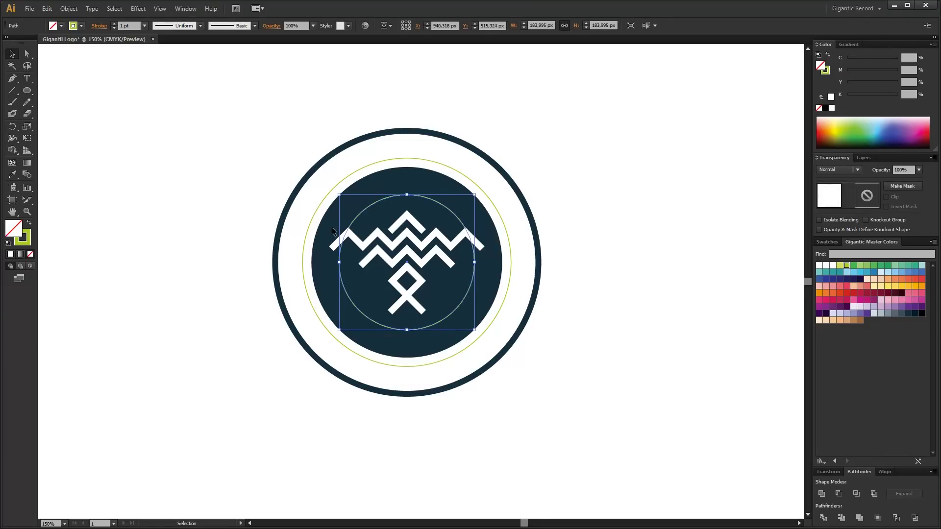
Split both green circles into separate upper and lower half arcs, keeping them in place
{"action": "left_click", "coordinate": [29, 54]}
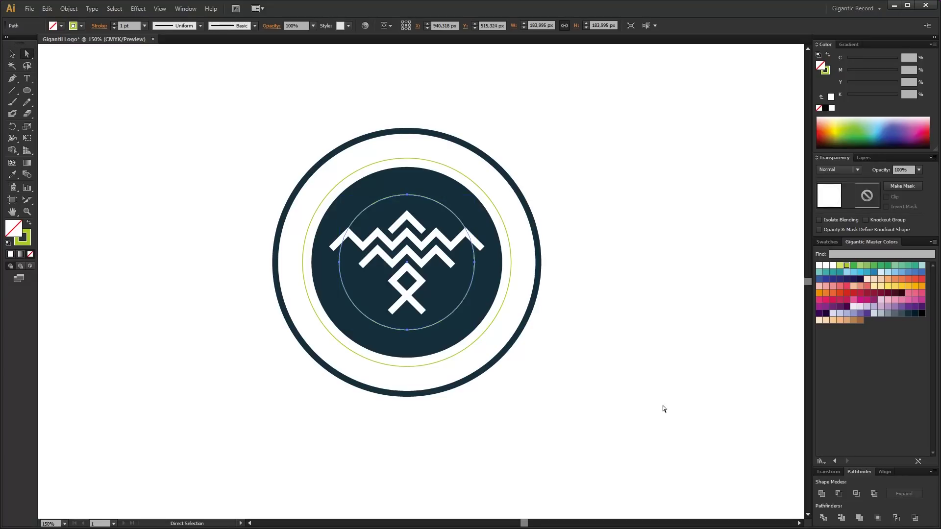
{"action": "left_click_drag", "start_coordinate": [657, 434], "coordinate": [296, 302]}
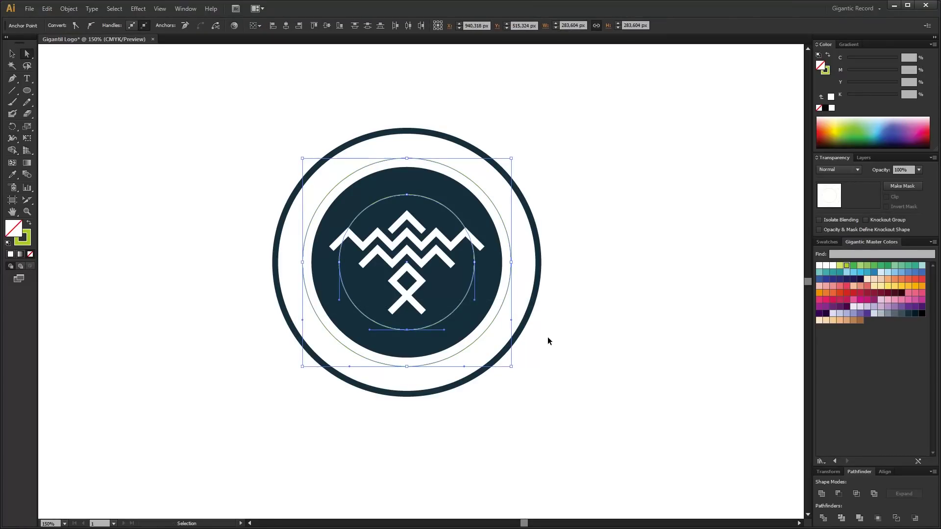
{"action": "key", "text": "Delete"}
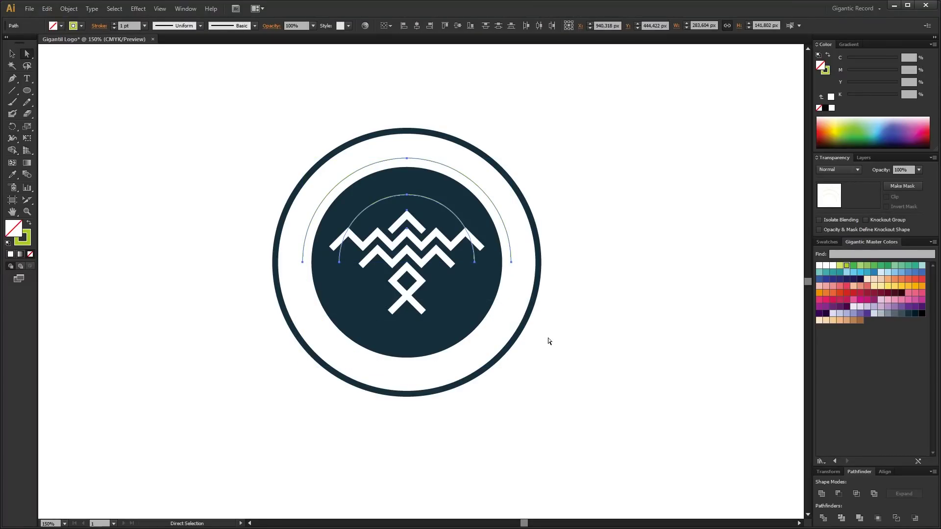
{"action": "key", "text": "v"}
{"action": "key", "text": "ctrl+z"}
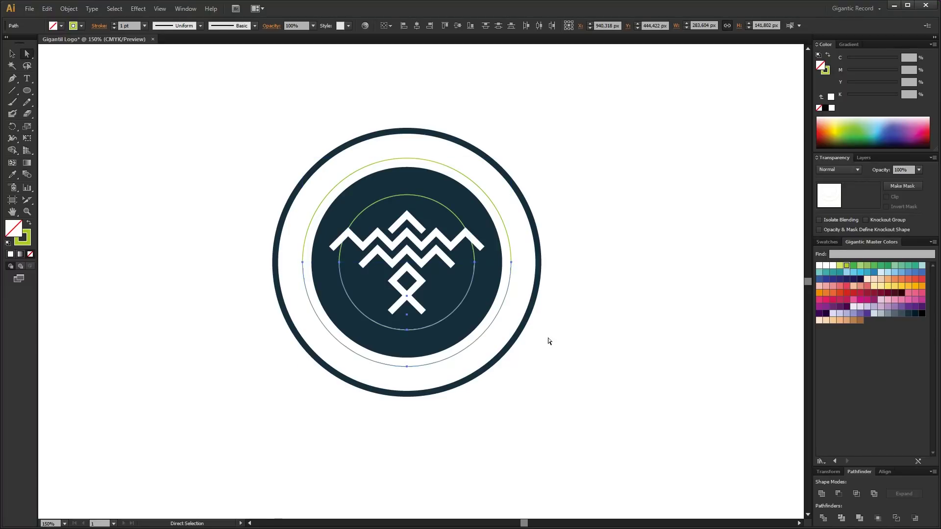
Check that the upper and lower arcs of both green circles can be selected separately
{"action": "left_click", "coordinate": [12, 54]}
{"action": "left_click", "coordinate": [369, 197]}
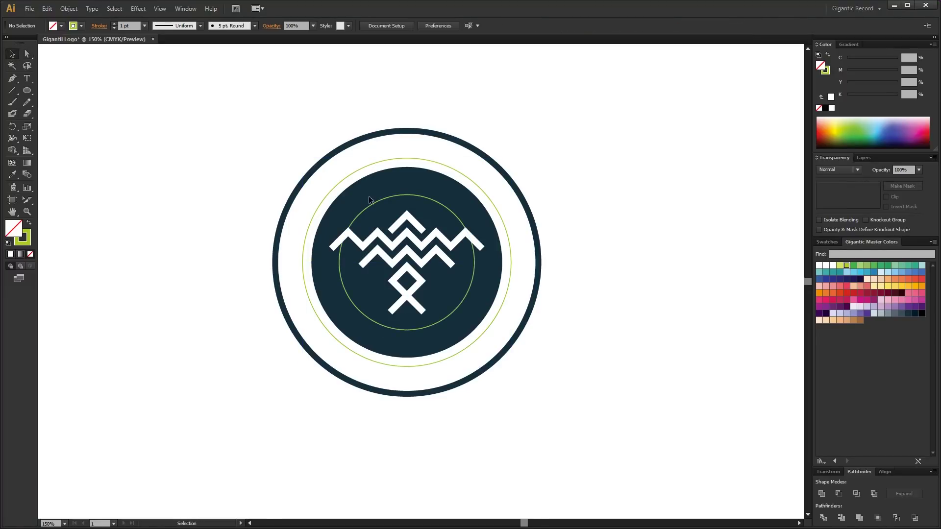
{"action": "left_click", "coordinate": [473, 282]}
{"action": "left_click", "coordinate": [451, 212]}
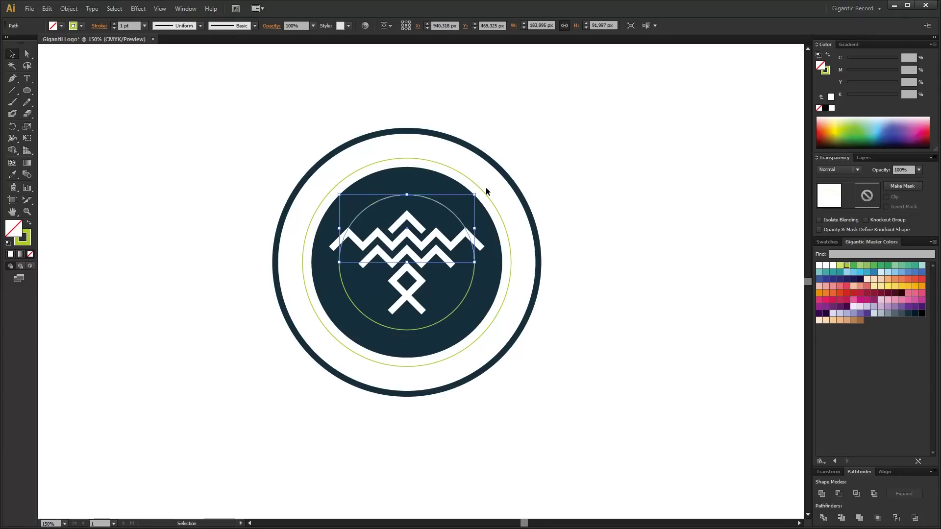
{"action": "left_click", "coordinate": [483, 197]}
{"action": "left_click", "coordinate": [504, 301]}
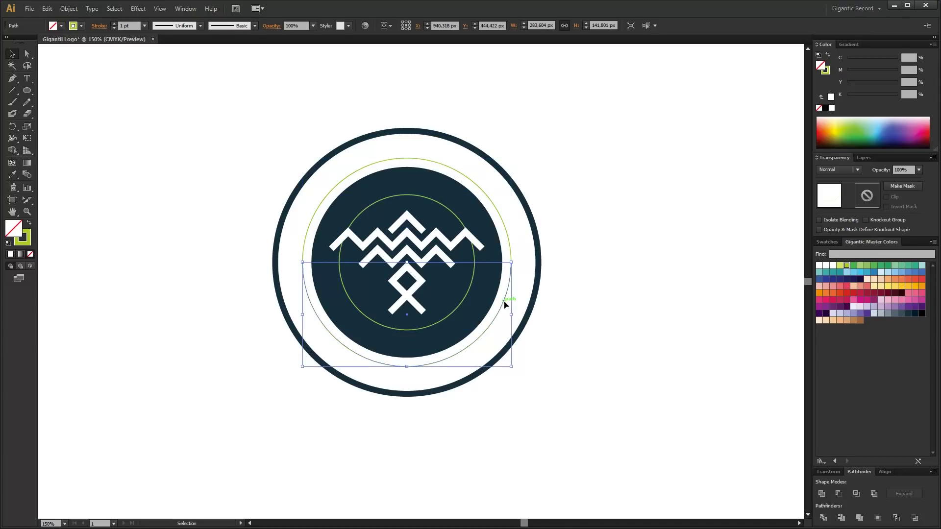
{"action": "left_click", "coordinate": [573, 315]}
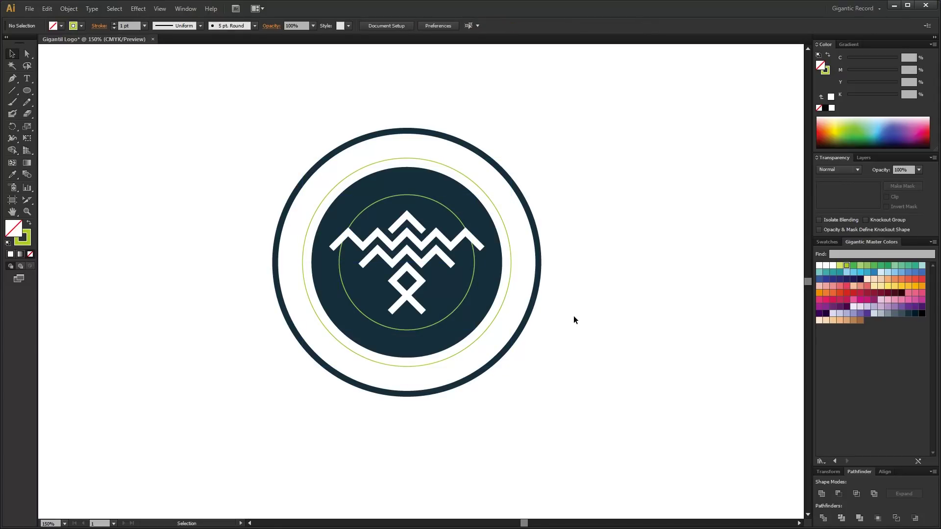
Add the white path text "GIGANTIC.STORE" along the inner green circle's upper arc
{"action": "left_click", "coordinate": [32, 78]}
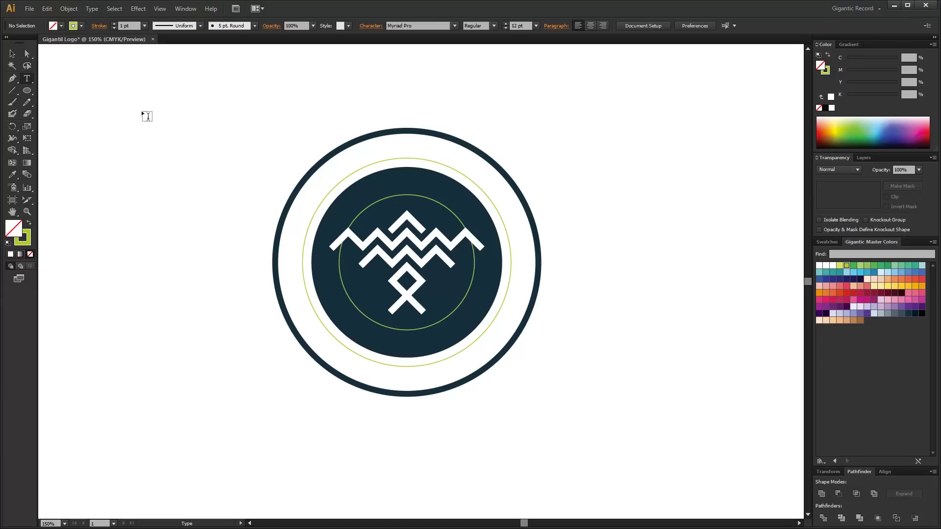
{"action": "left_click", "coordinate": [420, 194]}
{"action": "left_click", "coordinate": [820, 266]}
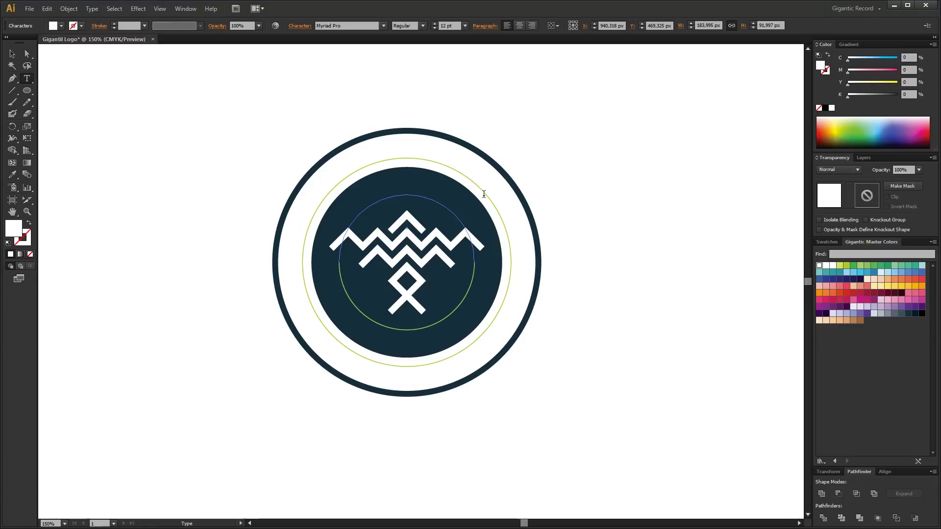
{"action": "type", "text": "GIGANTIC>STORE"}
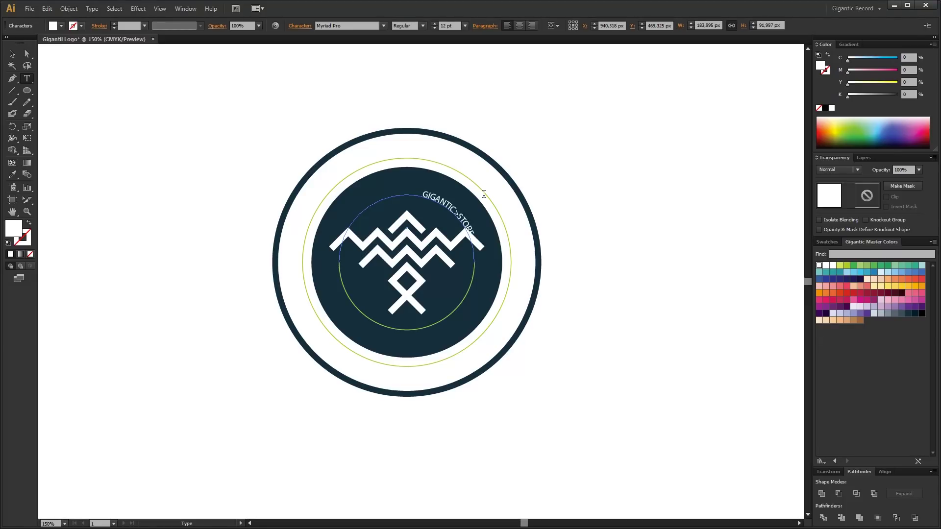
Centre-align the path text and extend its start along the arc so the wording sits centred above the emblem
{"action": "key", "text": "ctrl+a"}
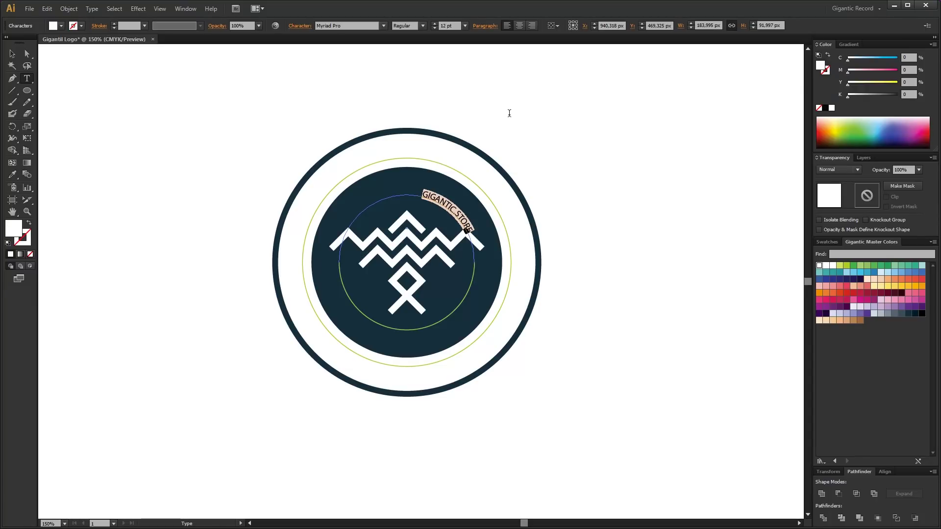
{"action": "left_click", "coordinate": [520, 26]}
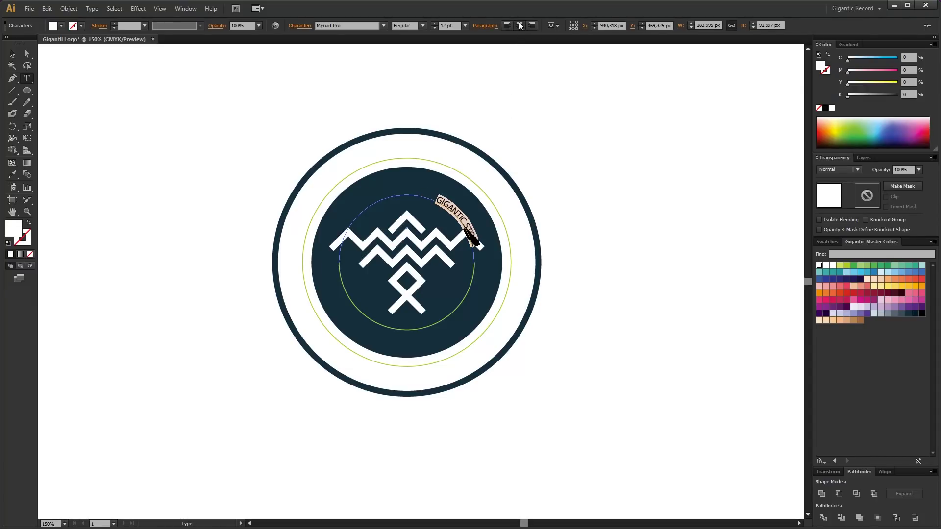
{"action": "left_click", "coordinate": [13, 54]}
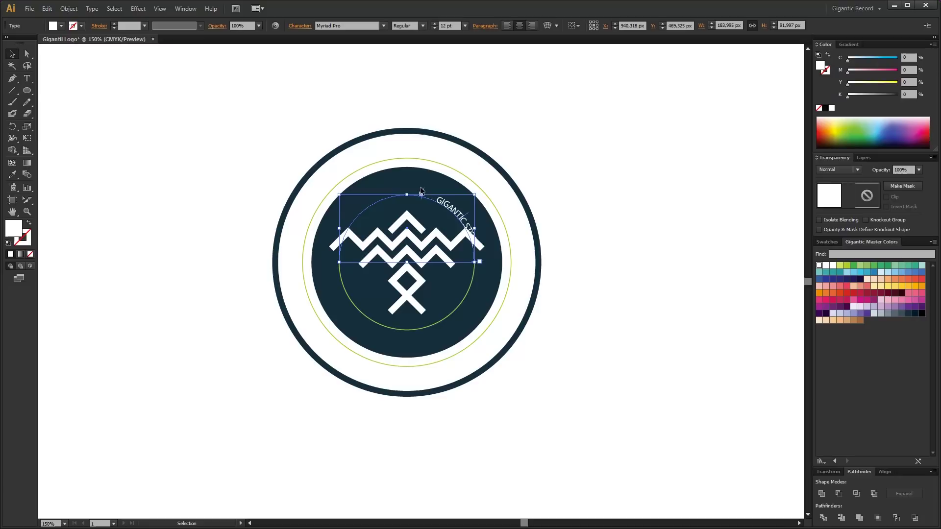
{"action": "key", "text": "ctrl+plus"}
{"action": "key", "text": "ctrl+plus"}
{"action": "scroll", "coordinate": [412, 189], "scroll_direction": "up", "scroll_amount": 1}
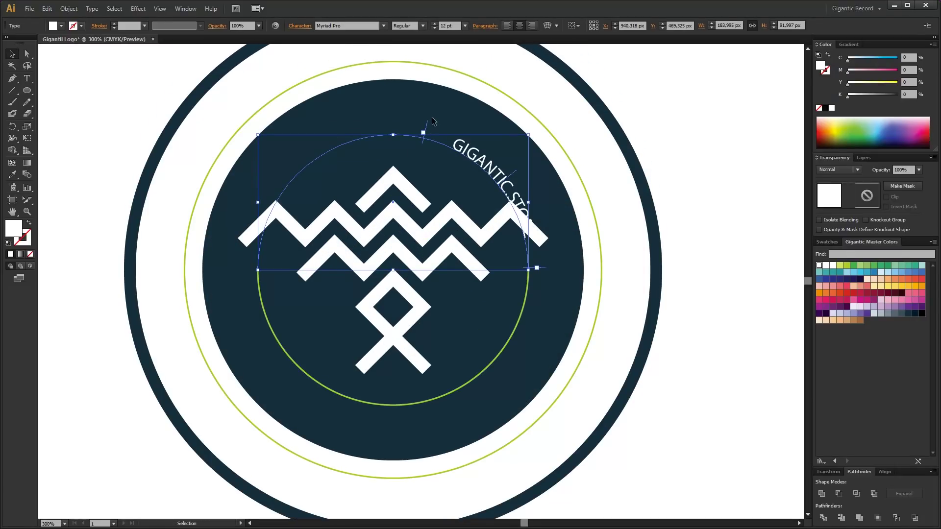
{"action": "left_click_drag", "start_coordinate": [427, 130], "coordinate": [185, 278]}
{"action": "left_click", "coordinate": [667, 212]}
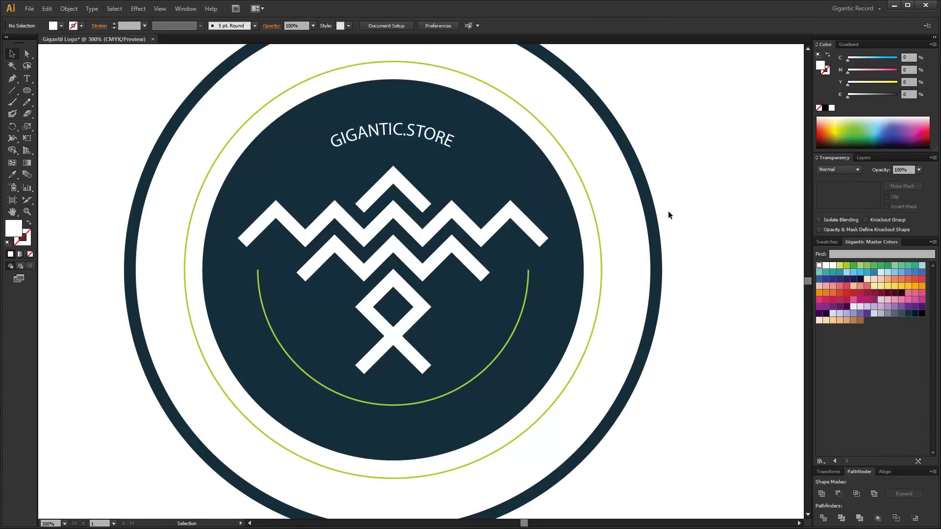
Set the "GIGANTIC.STORE" text in Helvetica Neue, 97 Black style, at 17 pt and finish editing it
{"action": "double_click", "coordinate": [445, 140]}
{"action": "left_click_drag", "start_coordinate": [453, 136], "coordinate": [324, 136]}
{"action": "key", "text": "ctrl+c"}
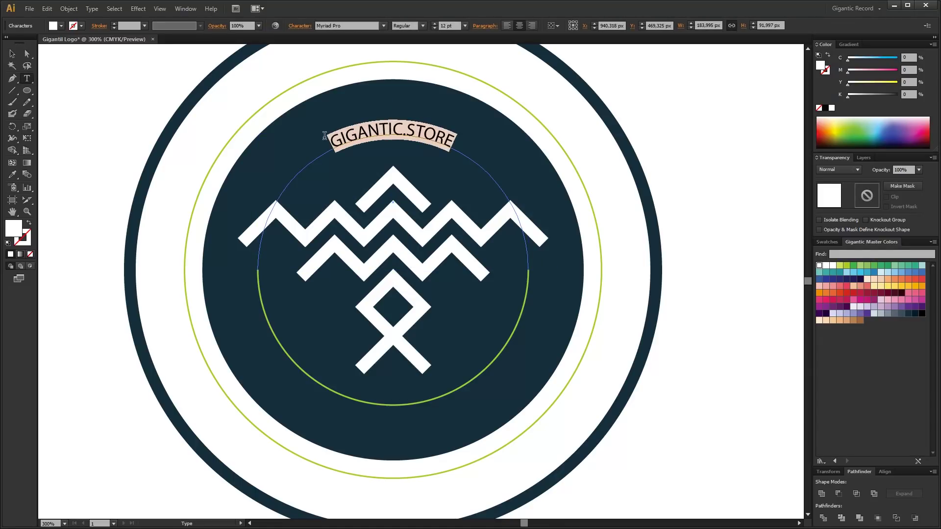
{"action": "left_click", "coordinate": [347, 26]}
{"action": "left_click", "coordinate": [384, 27]}
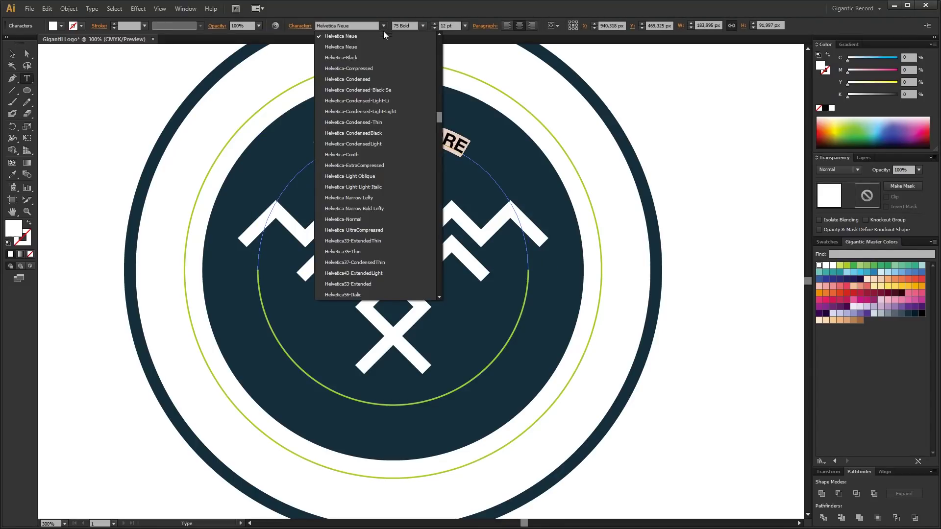
{"action": "scroll", "coordinate": [381, 123], "scroll_direction": "up", "scroll_amount": 2}
{"action": "scroll", "coordinate": [381, 123], "scroll_direction": "down", "scroll_amount": 2}
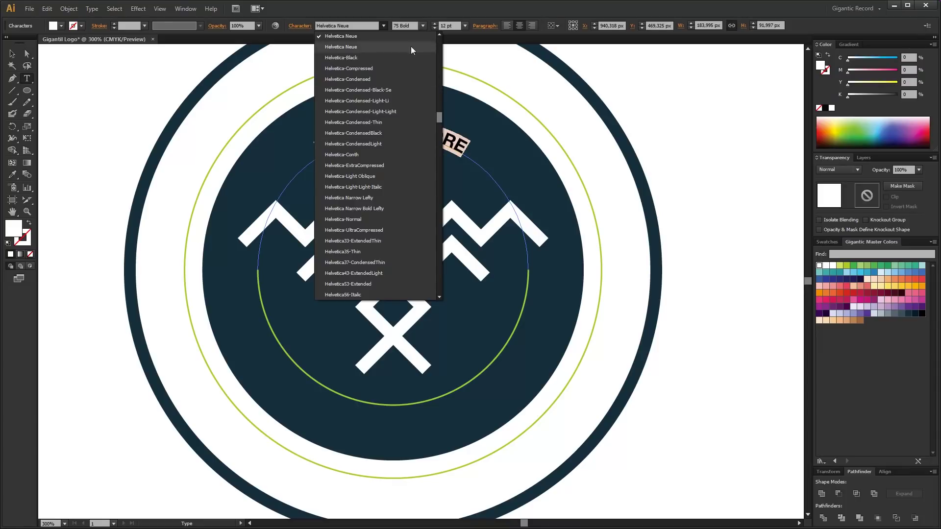
{"action": "left_click", "coordinate": [422, 26]}
{"action": "left_click", "coordinate": [422, 26]}
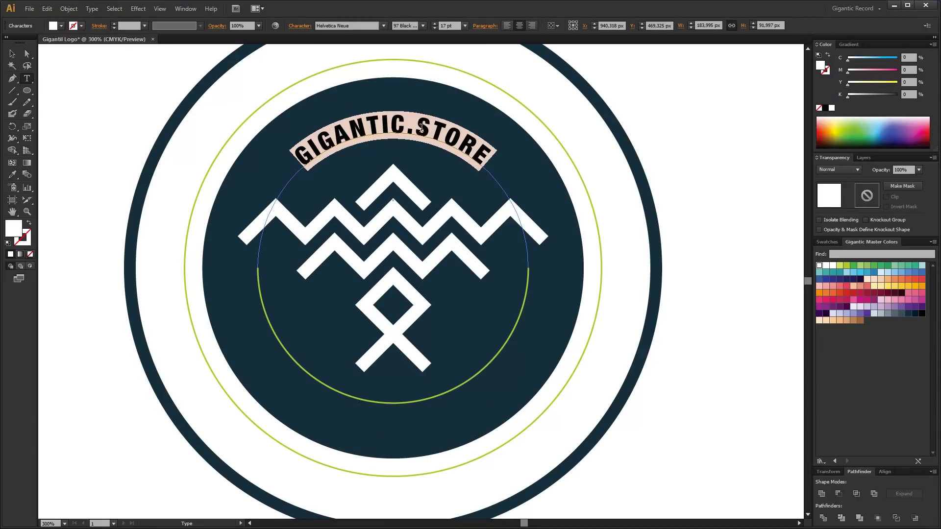
{"action": "key", "text": "ctrl"}
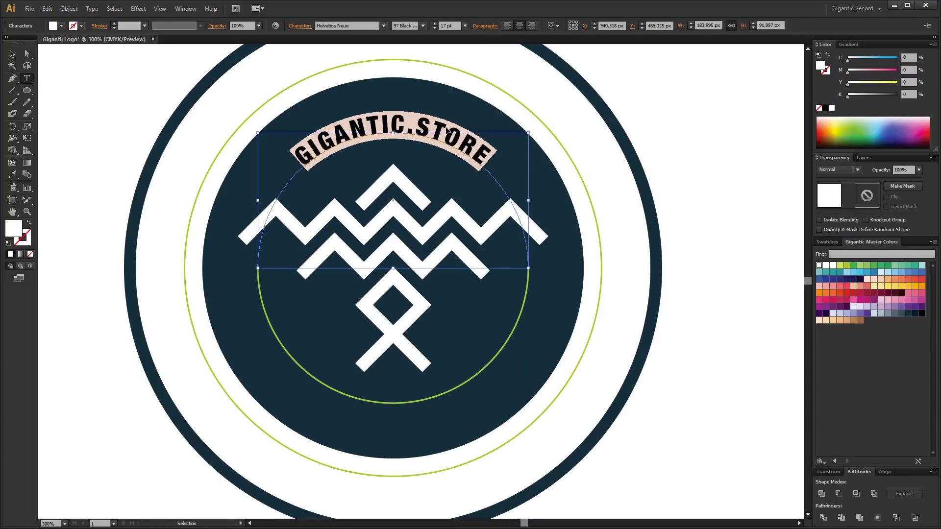
{"action": "left_click", "coordinate": [12, 54]}
{"action": "key", "text": "ctrl+shift+a"}
{"action": "key", "text": "t"}
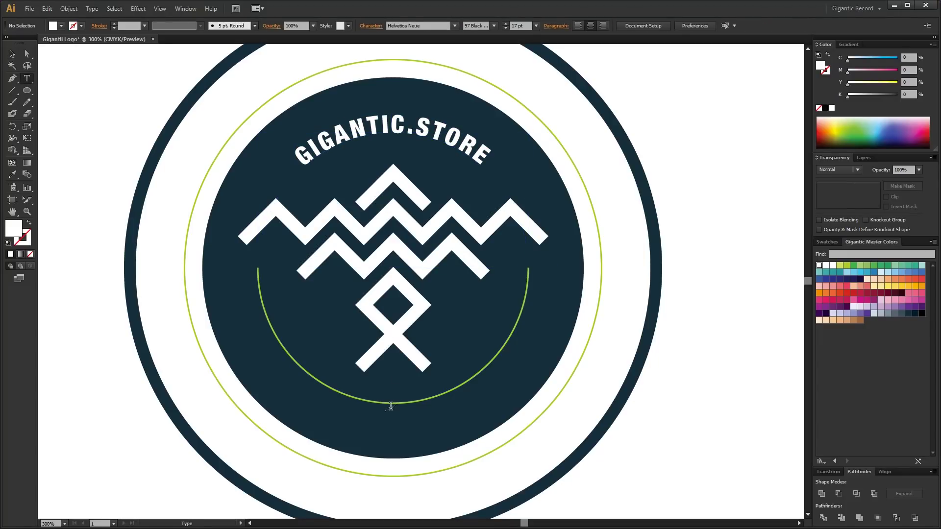
Paste "GIGANTIC.STORE" as path text on the inner green circle's lower arc and extend its range to centre it
{"action": "left_click", "coordinate": [391, 406]}
{"action": "key", "text": "ctrl+v"}
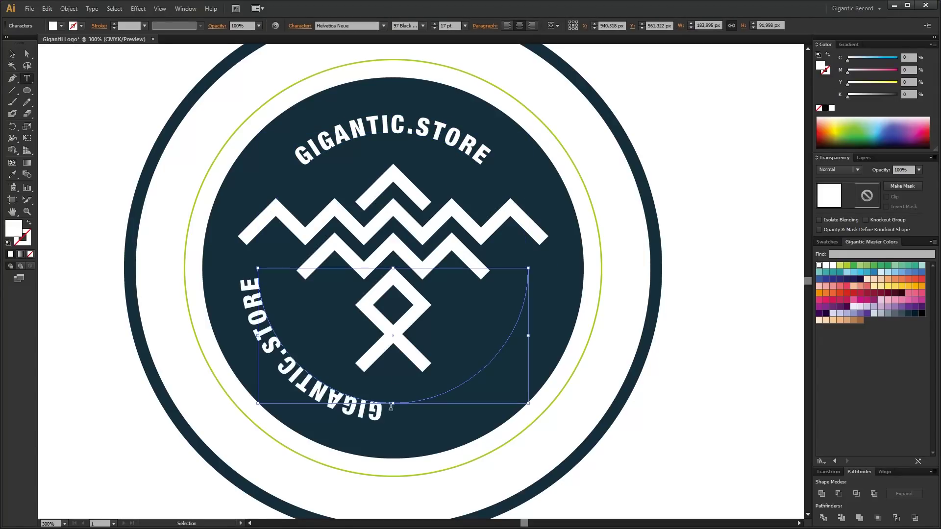
{"action": "key", "text": "Escape"}
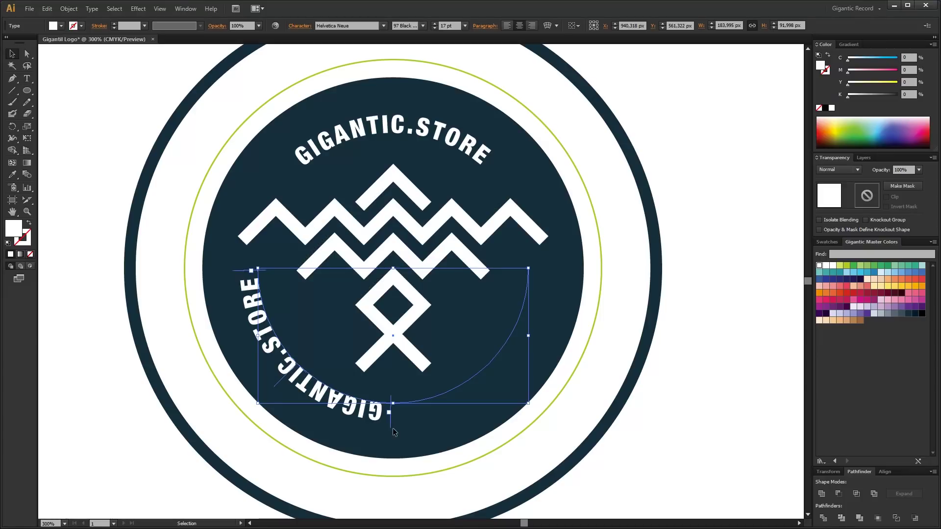
{"action": "left_click_drag", "start_coordinate": [392, 430], "coordinate": [634, 257]}
Flip the lower "GIGANTIC.STORE" text to the inside of its arc so it reads upright, centred below the emblem
{"action": "scroll", "coordinate": [422, 410], "scroll_direction": "down", "scroll_amount": 2}
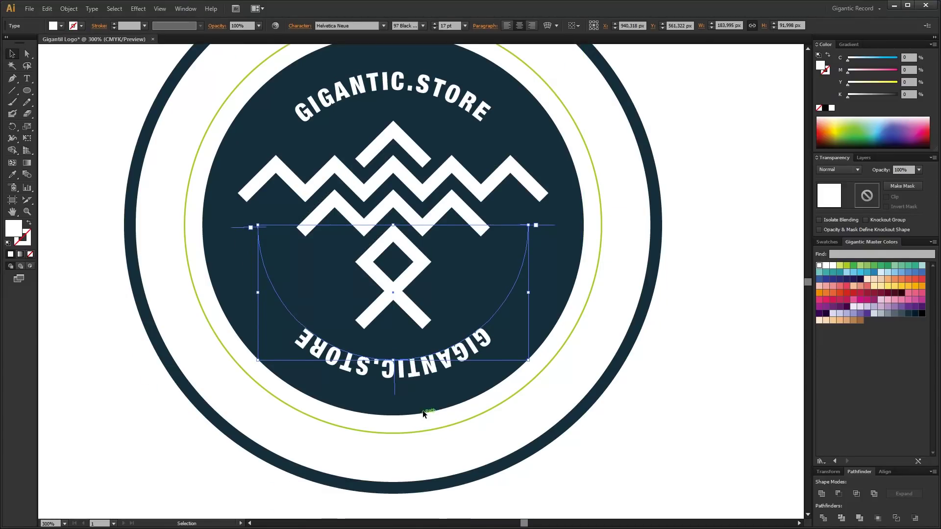
{"action": "key", "text": "ctrl+equal"}
{"action": "key", "text": "ctrl+equal"}
{"action": "scroll", "coordinate": [373, 492], "scroll_direction": "down", "scroll_amount": 1}
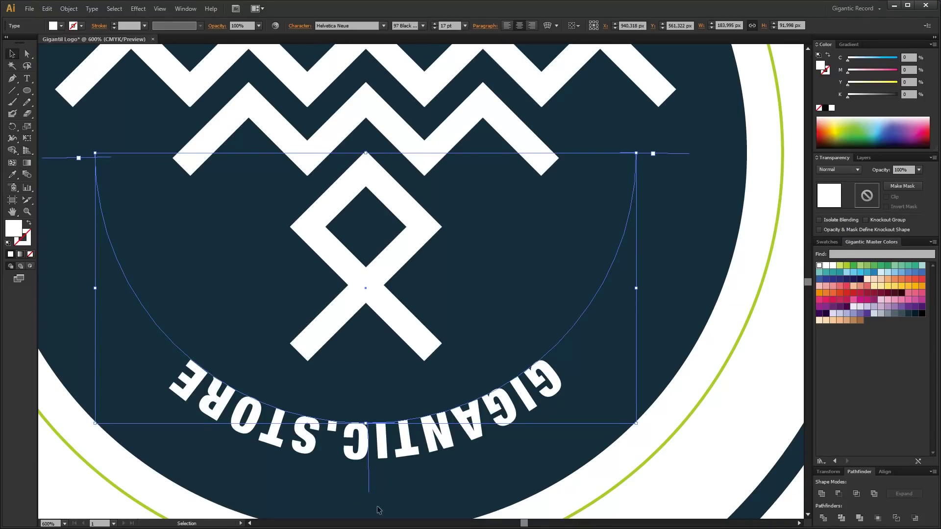
{"action": "scroll", "coordinate": [378, 486], "scroll_direction": "down", "scroll_amount": 2}
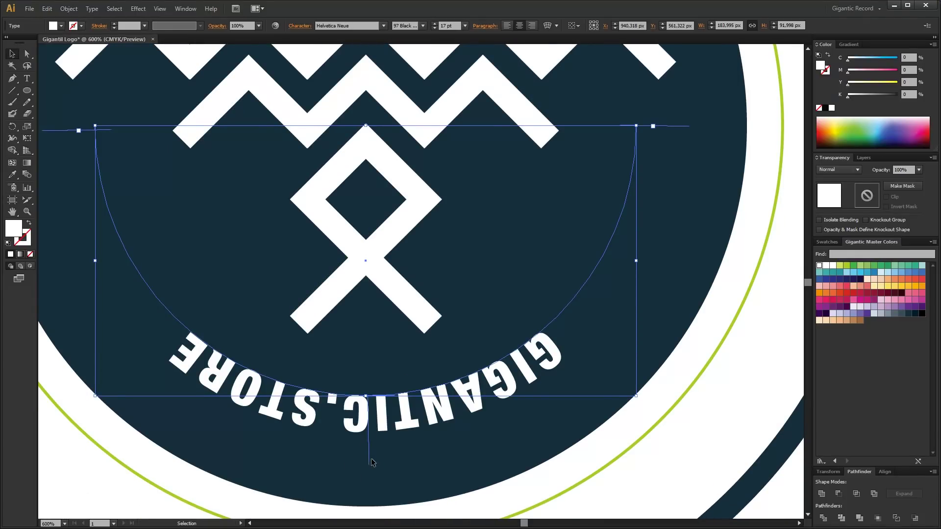
{"action": "left_click_drag", "start_coordinate": [370, 458], "coordinate": [367, 373]}
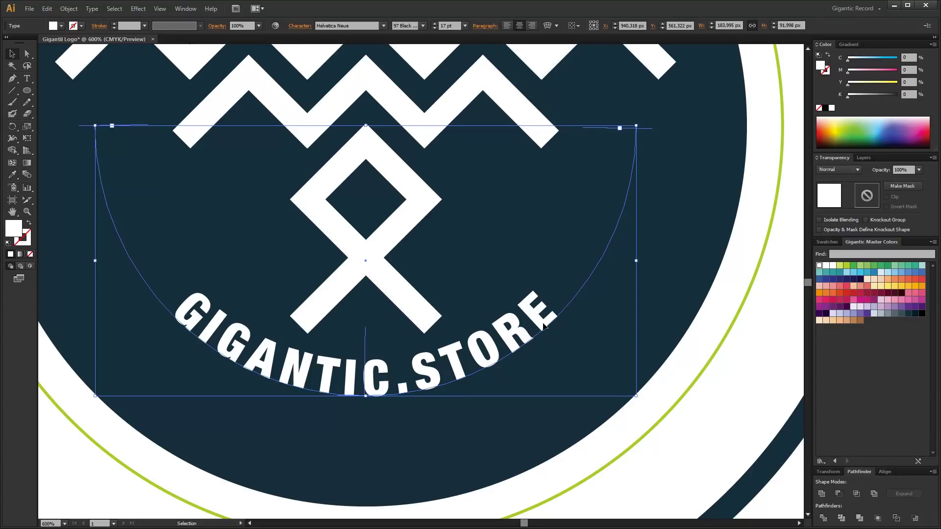
Set the lower path text's baseline shift to -12 pt
{"action": "left_click", "coordinate": [300, 27]}
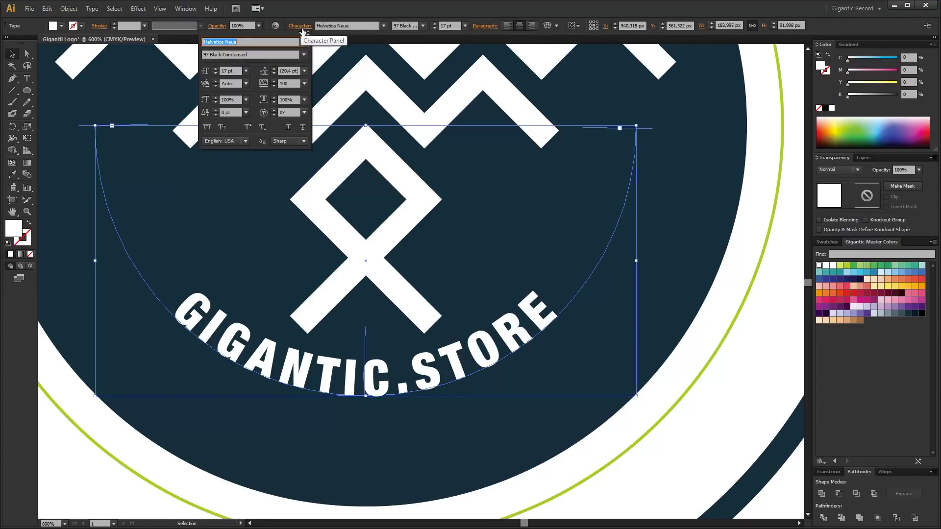
{"action": "left_click", "coordinate": [216, 115]}
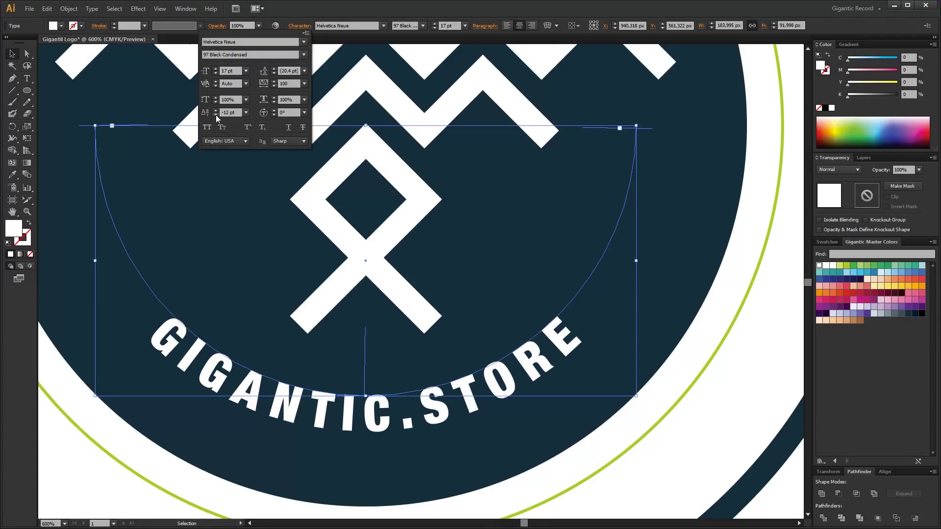
{"action": "key", "text": "ctrl+minus"}
{"action": "key", "text": "ctrl+minus"}
{"action": "key", "text": "ctrl+minus"}
{"action": "key", "text": "ctrl+minus"}
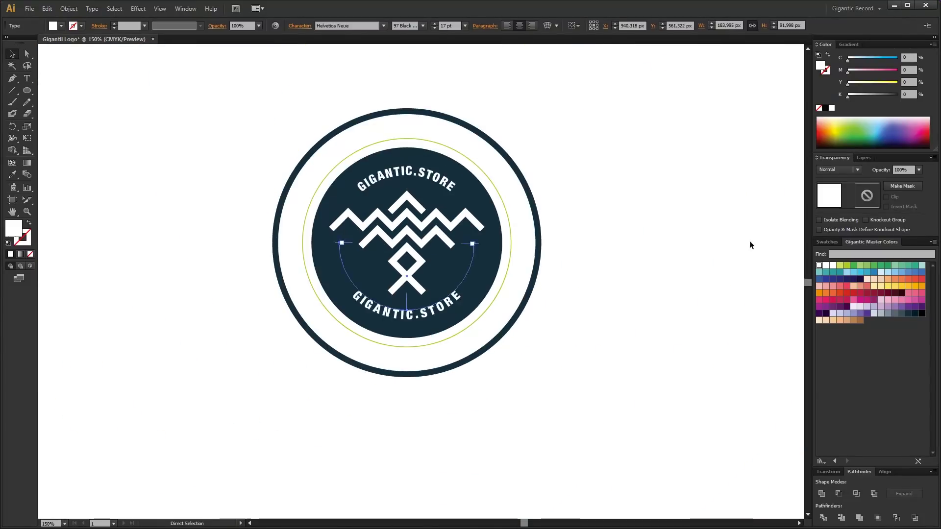
Replace the lower inner path text with "DOPMOTIONS.COM" and deselect it
{"action": "key", "text": "v"}
{"action": "double_click", "coordinate": [428, 315]}
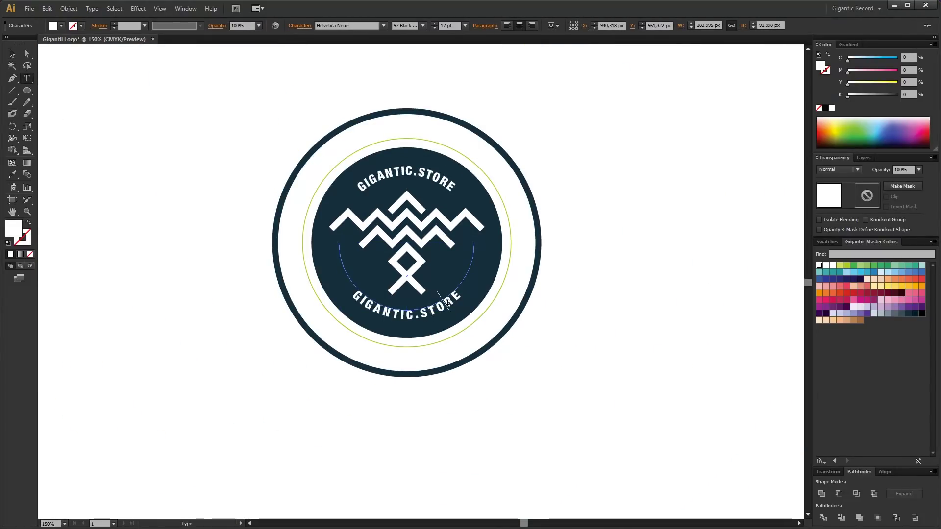
{"action": "key", "text": "ctrl+a"}
{"action": "type", "text": "DOPMOTIONS.COM"}
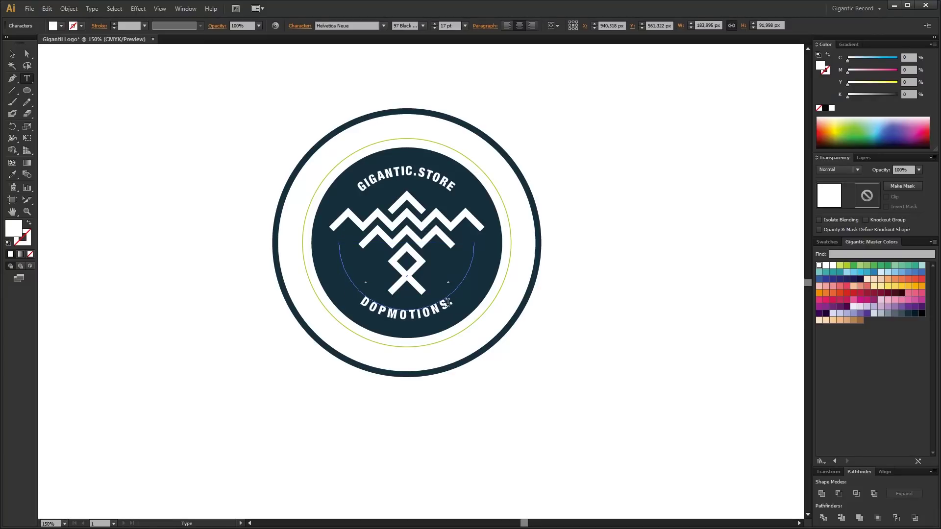
{"action": "left_click", "coordinate": [9, 54]}
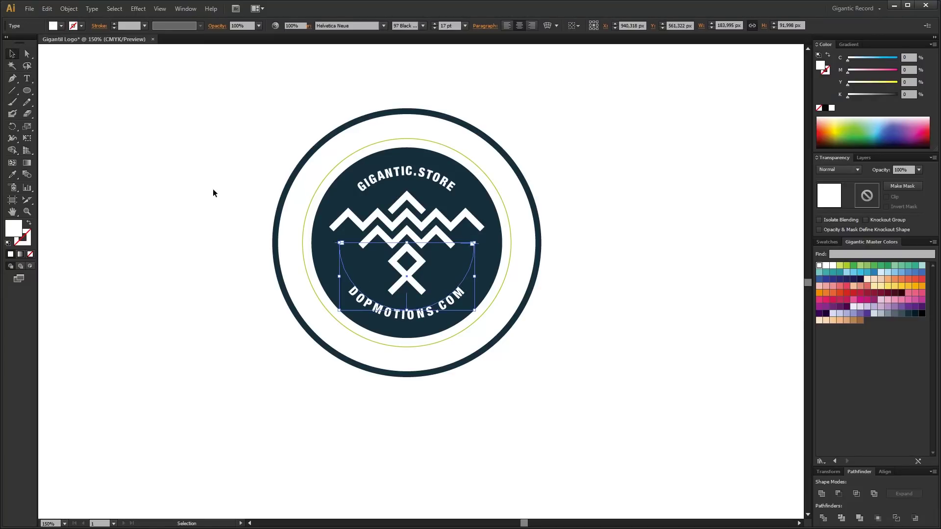
{"action": "left_click", "coordinate": [536, 337]}
Start path text on the outer green circle's upper arc and set its baseline shift to 0 pt
{"action": "scroll", "coordinate": [564, 382], "scroll_direction": "up", "scroll_amount": 1}
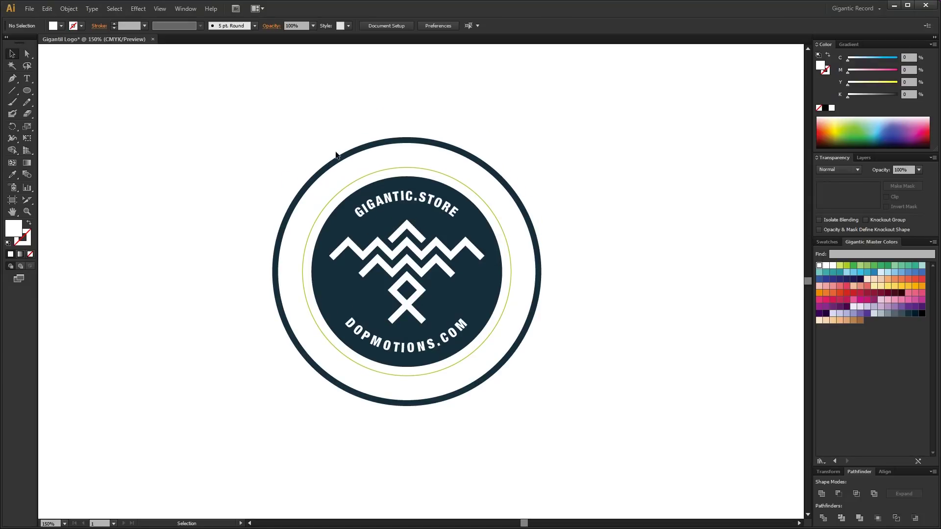
{"action": "left_click", "coordinate": [26, 80]}
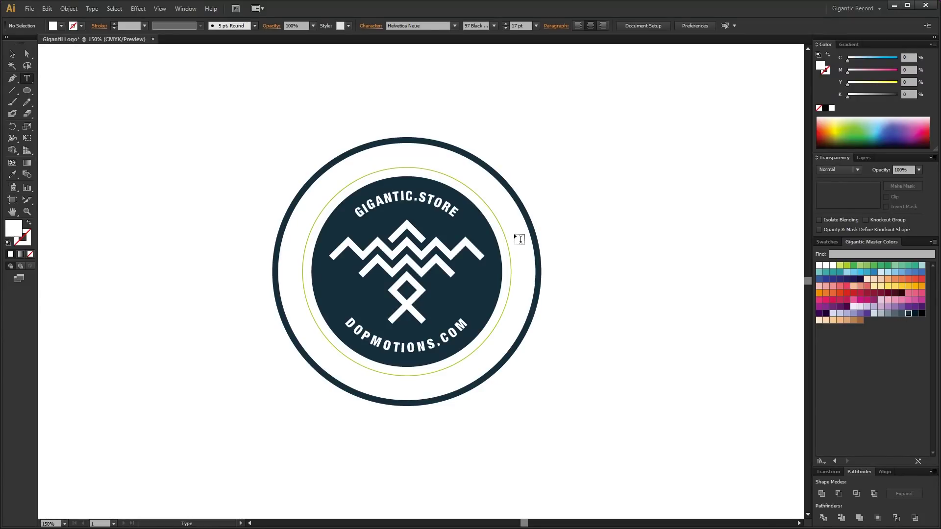
{"action": "left_click", "coordinate": [459, 180]}
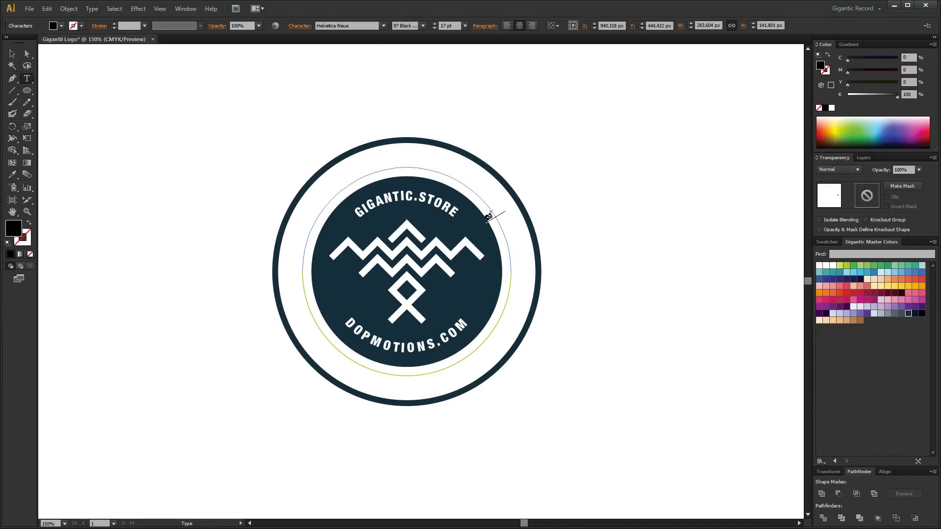
{"action": "left_click", "coordinate": [304, 30]}
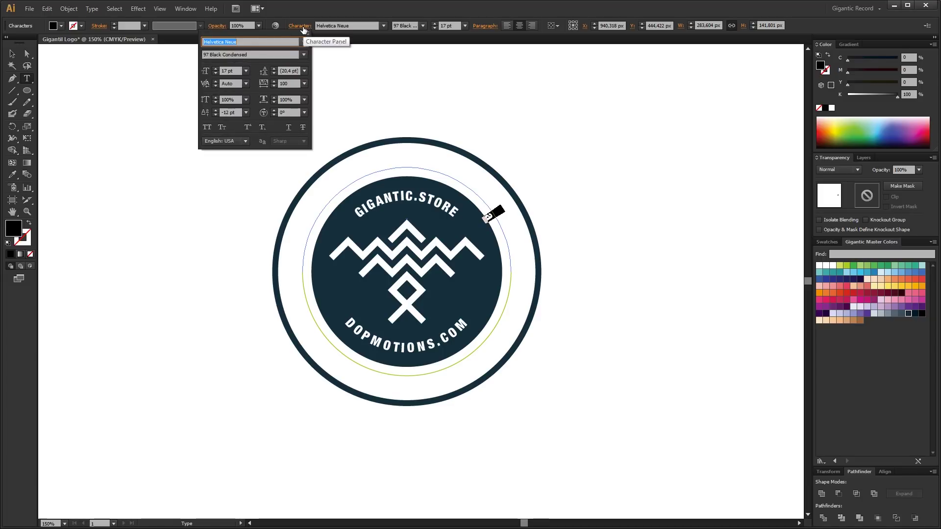
{"action": "left_click_drag", "start_coordinate": [236, 112], "coordinate": [205, 113]}
{"action": "type", "text": "0"}
{"action": "key", "text": "Return"}
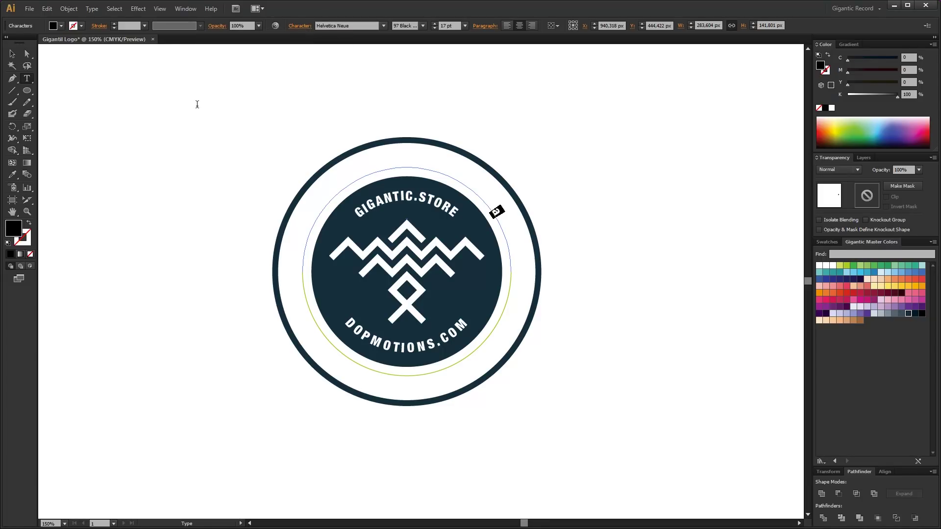
Enter "APACHE VINTAGE LOGO DESIGN" on the outer upper arc and extend its start so the wording is centred
{"action": "type", "text": "APACHE VINTAGE"}
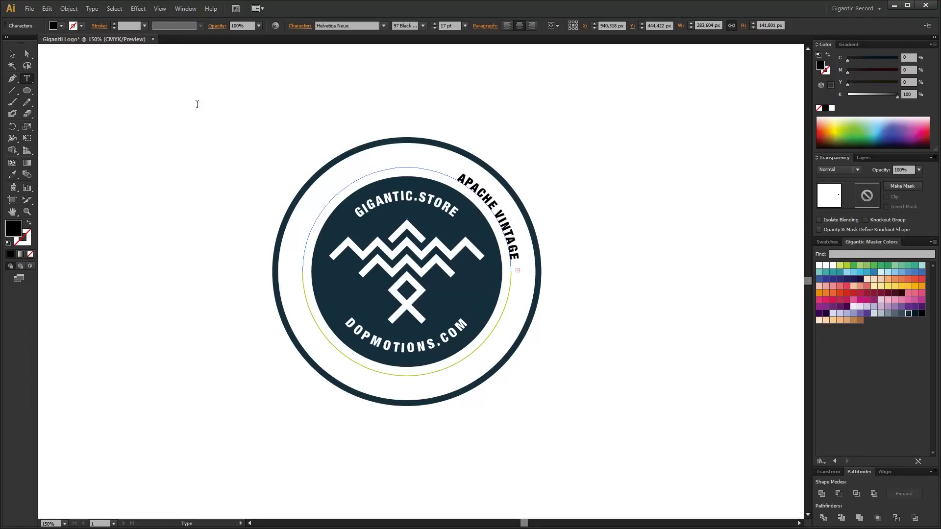
{"action": "key", "text": "Escape"}
{"action": "left_click_drag", "start_coordinate": [451, 172], "coordinate": [185, 311]}
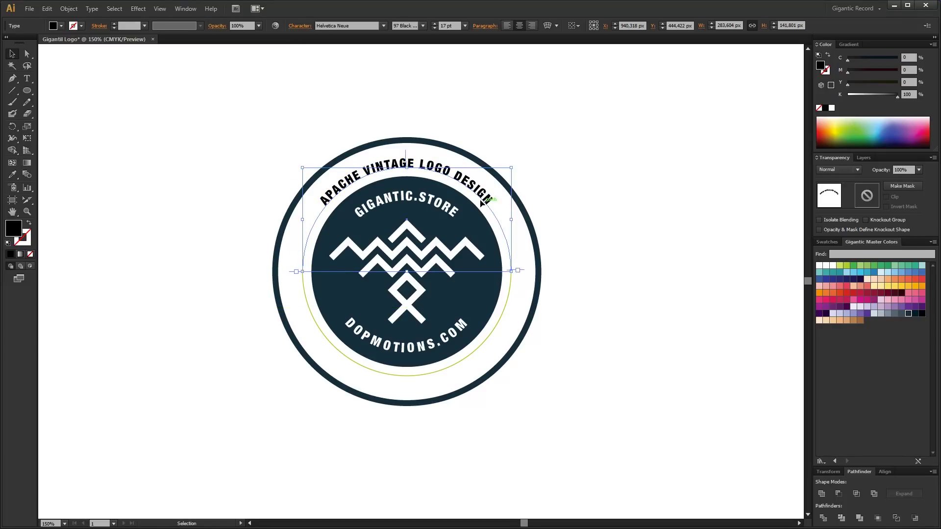
Set the "APACHE VINTAGE LOGO DESIGN" text size to 23 pt
{"action": "double_click", "coordinate": [482, 191]}
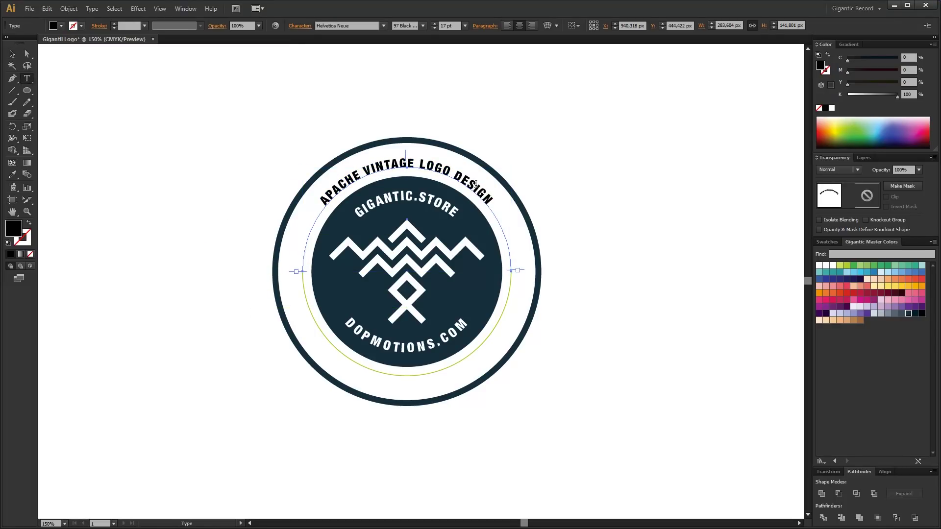
{"action": "key", "text": "ctrl+a"}
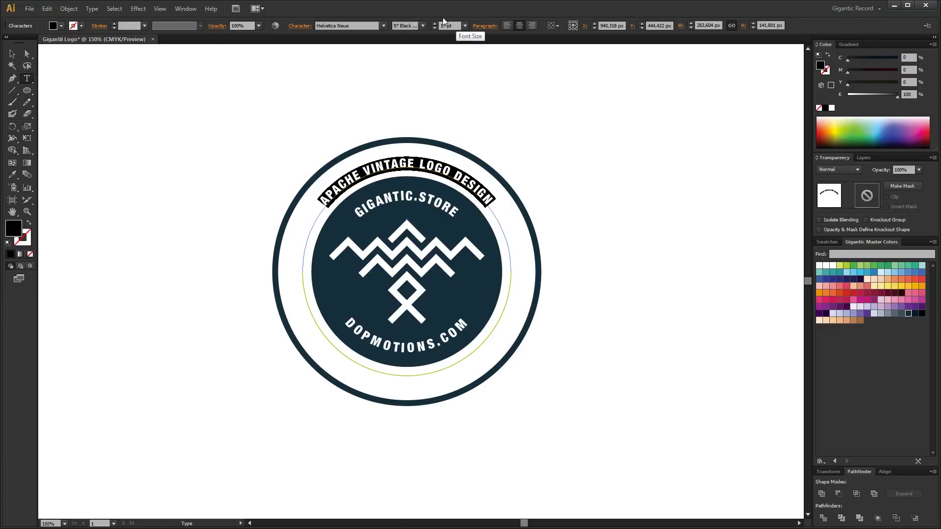
{"action": "left_click", "coordinate": [435, 23]}
{"action": "left_click", "coordinate": [435, 23]}
{"action": "left_click", "coordinate": [435, 24]}
{"action": "left_click", "coordinate": [435, 24]}
{"action": "left_click", "coordinate": [435, 23]}
{"action": "left_click", "coordinate": [435, 24]}
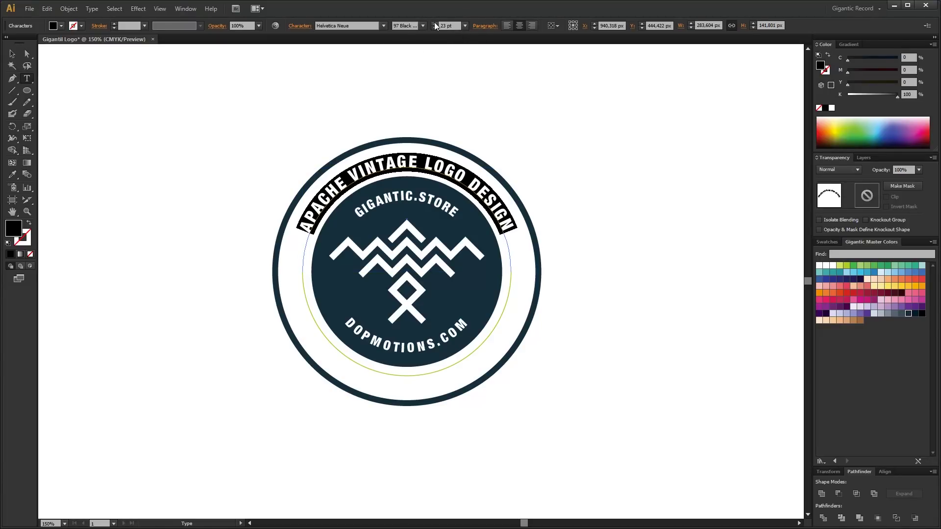
{"action": "left_click", "coordinate": [13, 54]}
Fill the outer ring text with the dark blue swatch C=48 M=0 Y=0 K=90 and deselect it
{"action": "double_click", "coordinate": [437, 171]}
{"action": "key", "text": "ctrl+a"}
{"action": "left_click", "coordinate": [909, 315]}
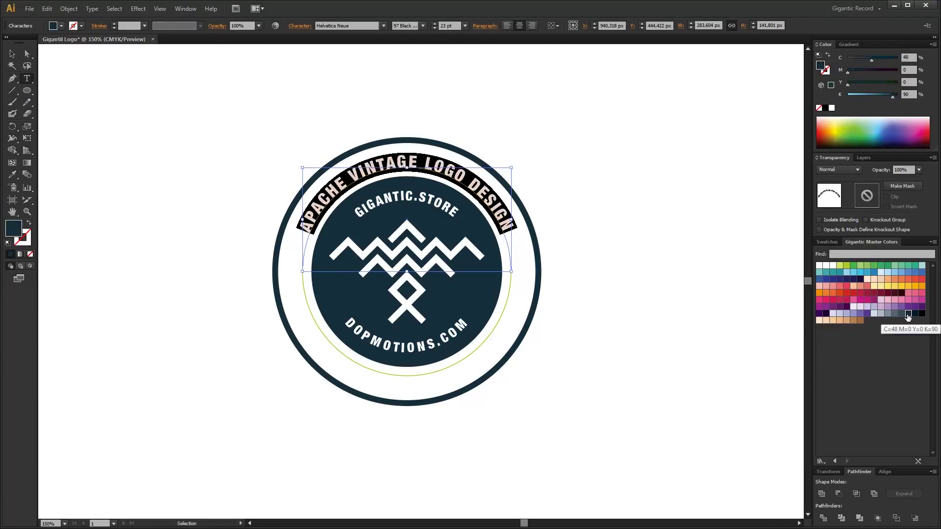
{"action": "left_click", "coordinate": [12, 54]}
{"action": "left_click", "coordinate": [661, 170]}
Try to enlarge the outer upper path text and the lower green arc together slightly about their shared centre
{"action": "left_click", "coordinate": [493, 204]}
{"action": "left_click", "coordinate": [511, 283], "text": "shift"}
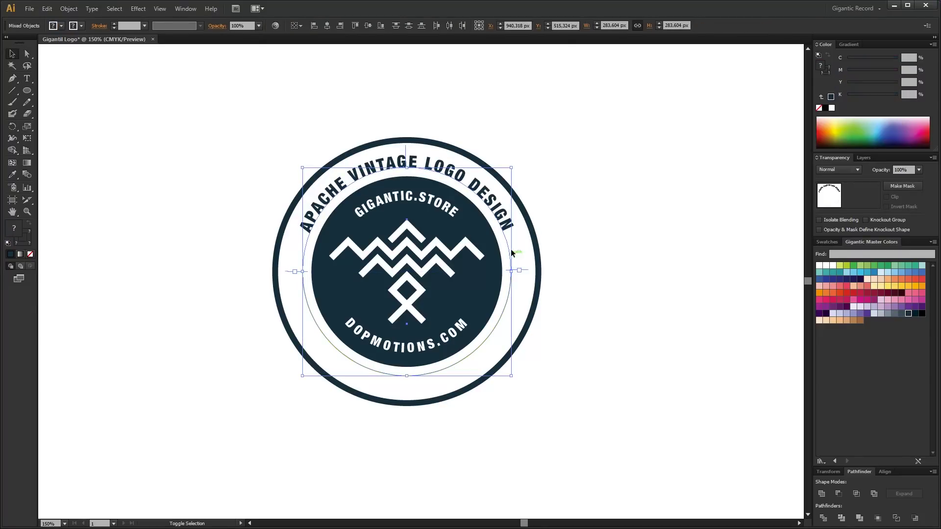
{"action": "left_click_drag", "start_coordinate": [512, 167], "coordinate": [514, 164]}
{"action": "left_click", "coordinate": [552, 178]}
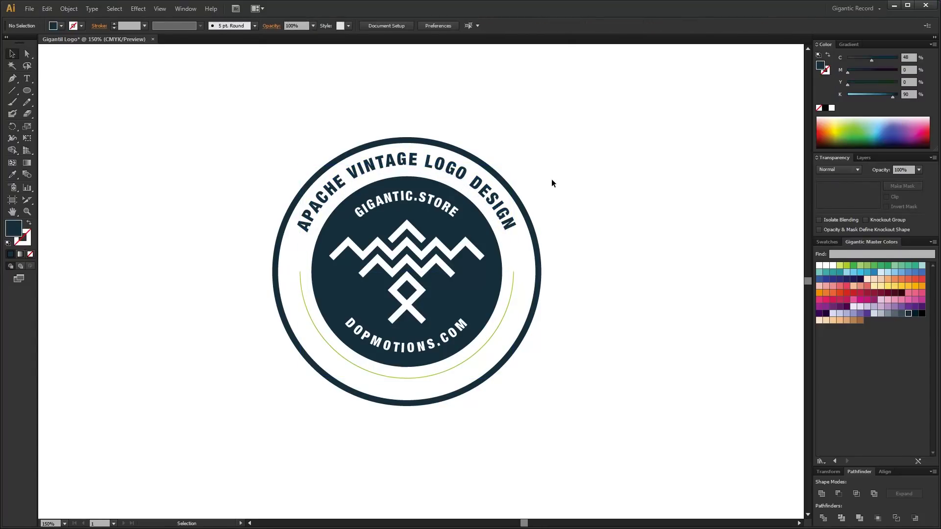
Set the "APACHE VINTAGE LOGO DESIGN" text to 50 tracking and 25 pt size, and finish editing it
{"action": "double_click", "coordinate": [487, 195]}
{"action": "key", "text": "ctrl+a"}
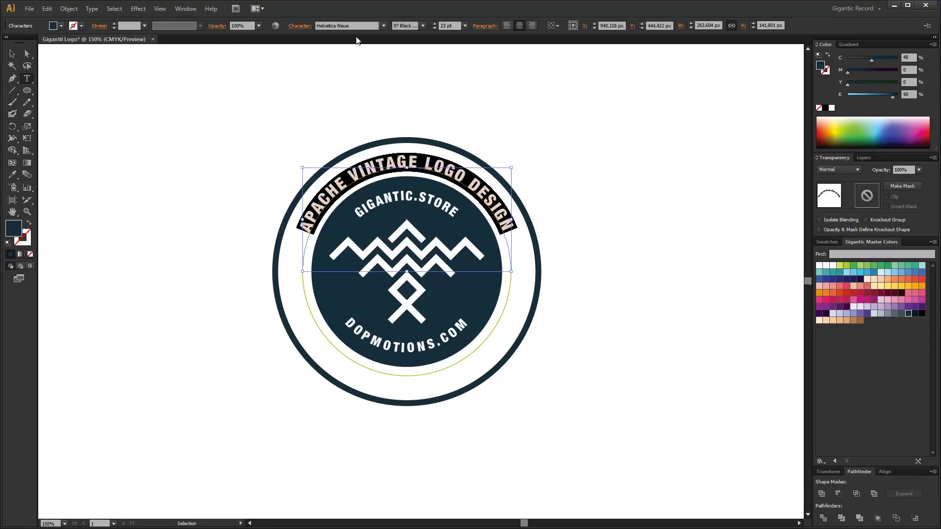
{"action": "left_click", "coordinate": [304, 28]}
{"action": "left_click", "coordinate": [269, 78]}
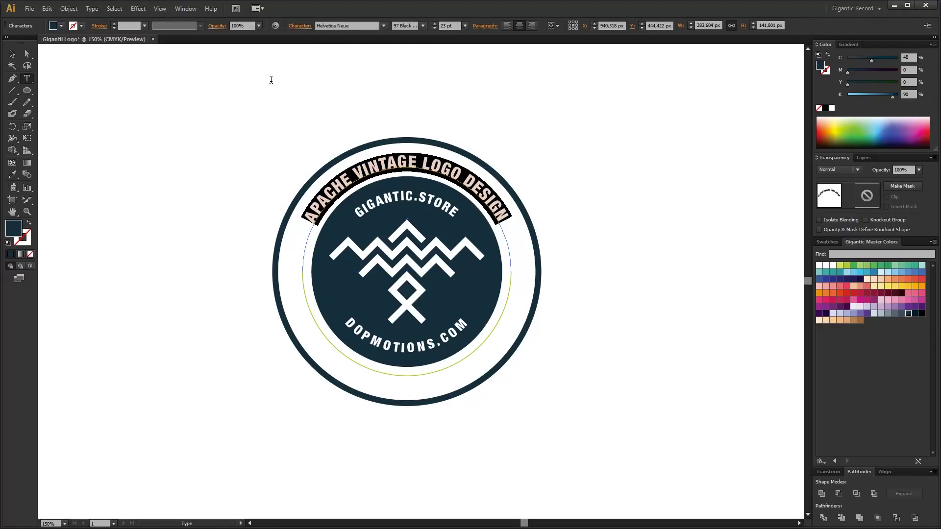
{"action": "left_click", "coordinate": [434, 23]}
{"action": "left_click", "coordinate": [433, 23]}
{"action": "left_click", "coordinate": [425, 159]}
{"action": "key", "text": "ctrl+a"}
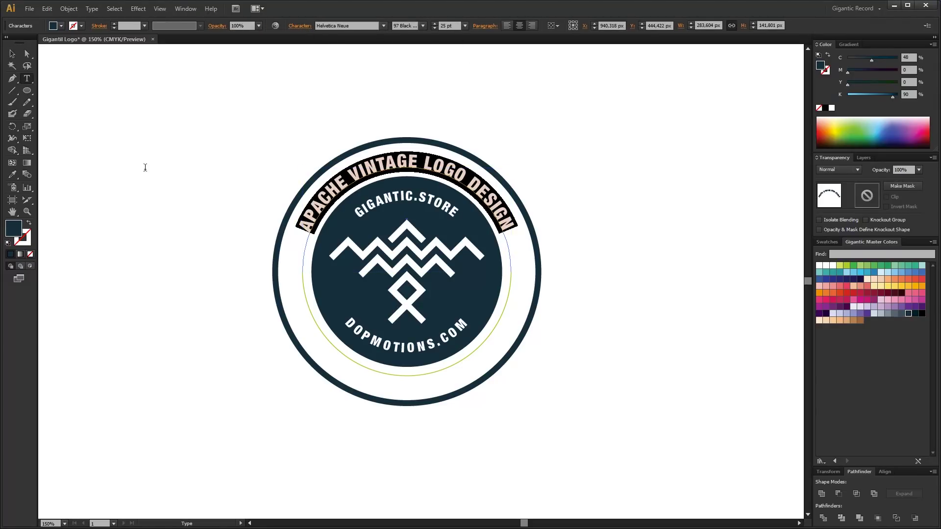
{"action": "left_click", "coordinate": [12, 54]}
{"action": "left_click", "coordinate": [529, 318]}
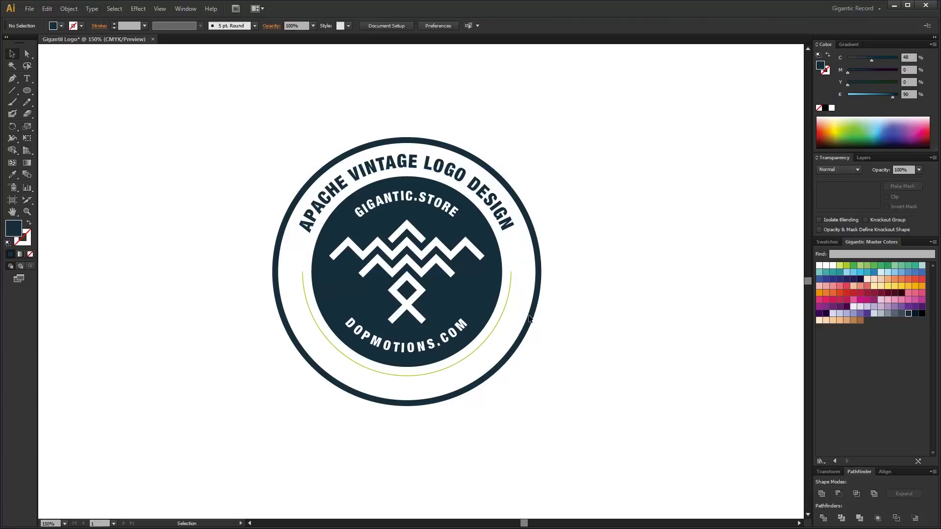
Paste "APACHE VINTAGE LOGO DESIGN" along the outer green circle's lower arc, centre it and flip it inside to read upright
{"action": "key", "text": "t"}
{"action": "left_click", "coordinate": [421, 377]}
{"action": "key", "text": "ctrl+v"}
{"action": "key", "text": "ctrl+a"}
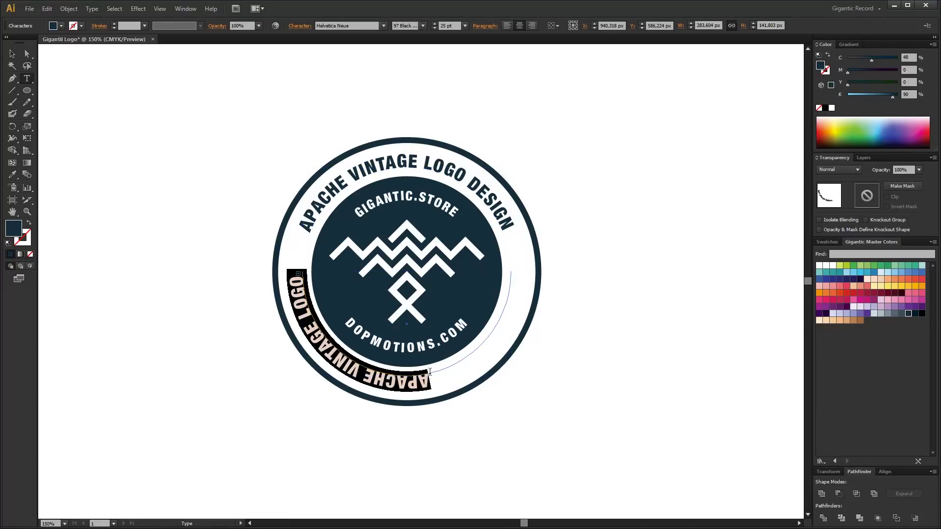
{"action": "left_click", "coordinate": [12, 54]}
{"action": "left_click_drag", "start_coordinate": [434, 391], "coordinate": [409, 366]}
Set the lower outer path text's baseline shift to -17 pt and its tracking to 40
{"action": "left_click", "coordinate": [300, 26]}
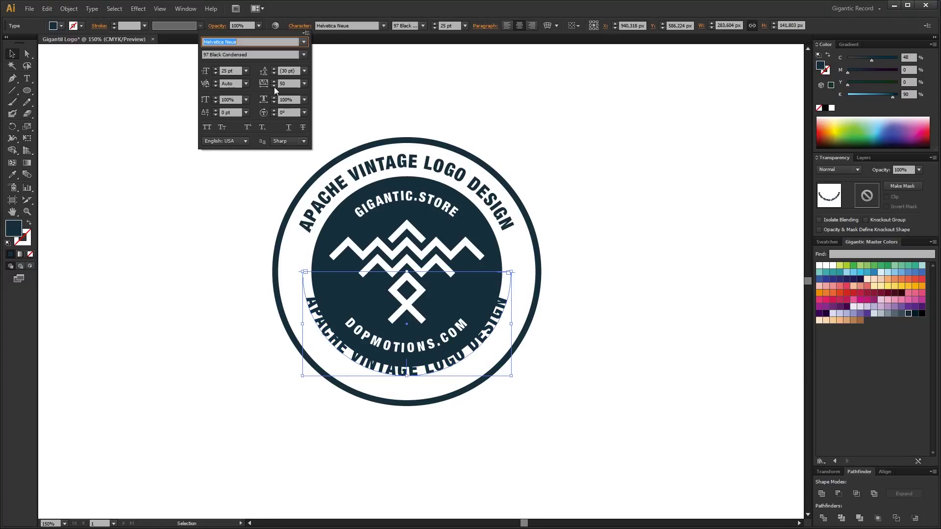
{"action": "left_click", "coordinate": [216, 115]}
{"action": "left_click", "coordinate": [216, 116]}
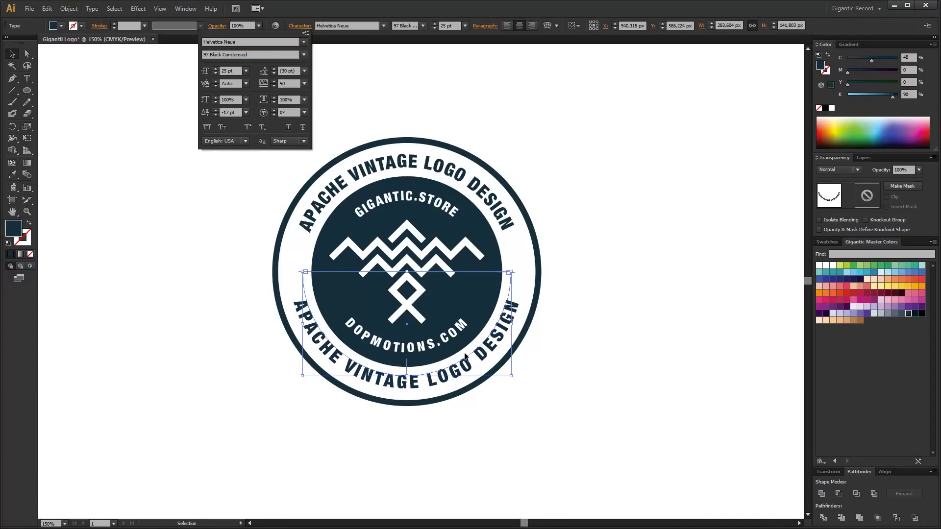
{"action": "left_click_drag", "start_coordinate": [288, 84], "coordinate": [257, 85]}
{"action": "type", "text": "40"}
{"action": "key", "text": "Return"}
Replace the lower outer path text with "SUBSCRIBE, LIKE AND SHARE" and finish editing it
{"action": "key", "text": "t"}
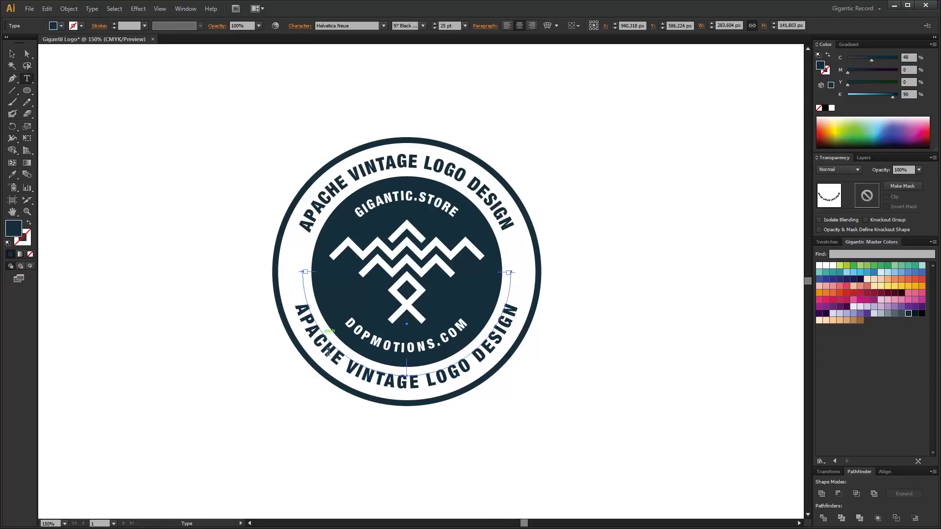
{"action": "left_click", "coordinate": [418, 385]}
{"action": "key", "text": "ctrl+a"}
{"action": "type", "text": "subscrib"}
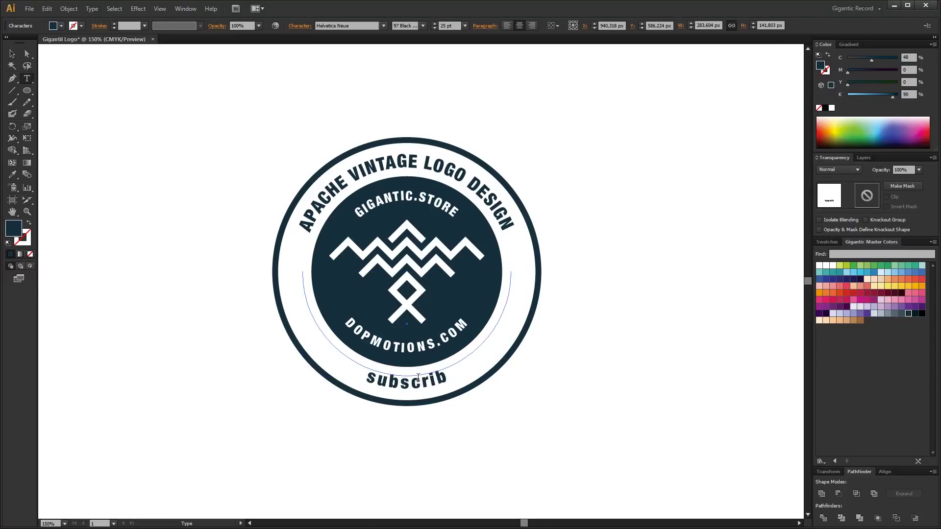
{"action": "key", "text": "BackSpace"}
{"action": "key", "text": "BackSpace"}
{"action": "key", "text": "BackSpace"}
{"action": "key", "text": "BackSpace"}
{"action": "key", "text": "BackSpace"}
{"action": "key", "text": "BackSpace"}
{"action": "key", "text": "BackSpace"}
{"action": "key", "text": "BackSpace"}
{"action": "type", "text": "SUBSCRIBE, LIKE"}
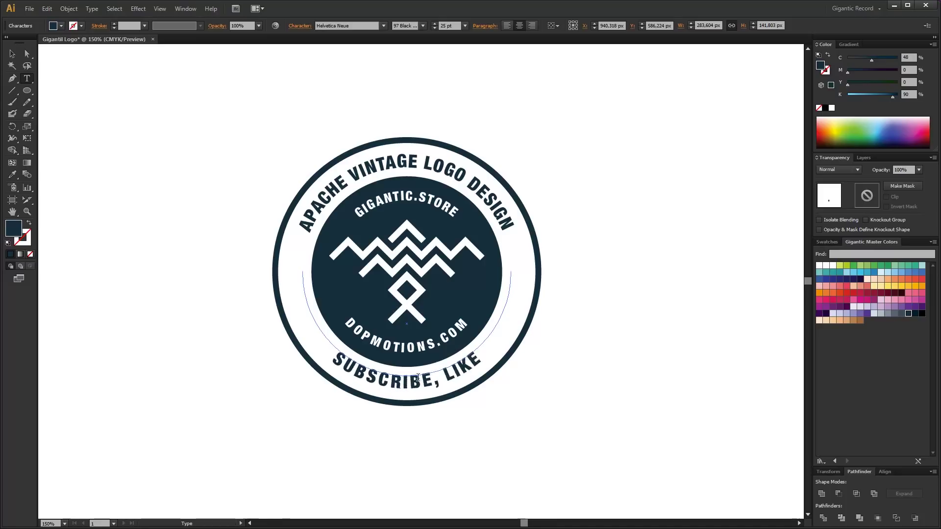
{"action": "type", "text": " AND SHARE"}
{"action": "left_click", "coordinate": [12, 55]}
{"action": "left_click", "coordinate": [501, 188]}
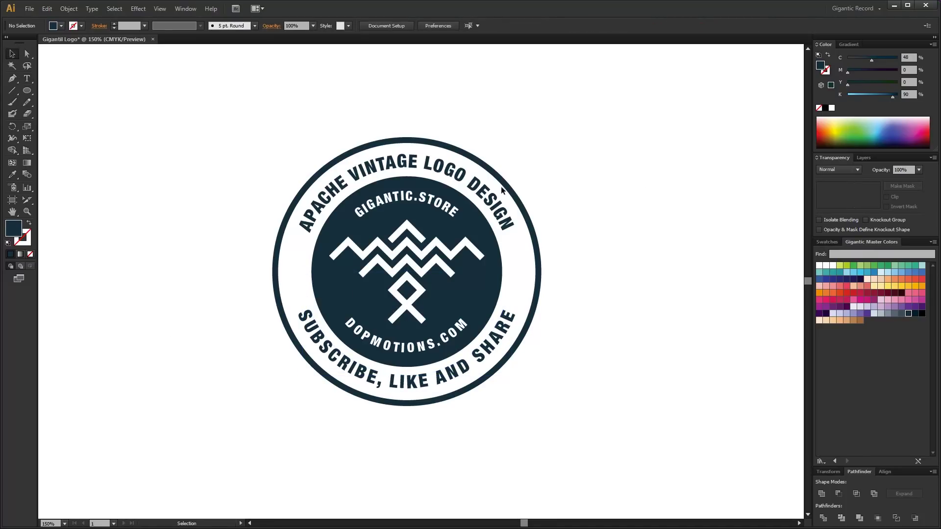
Unlock all objects and shrink the outer ring about its centre to a width of about 349 px
{"action": "left_click", "coordinate": [71, 11]}
{"action": "left_click", "coordinate": [95, 78]}
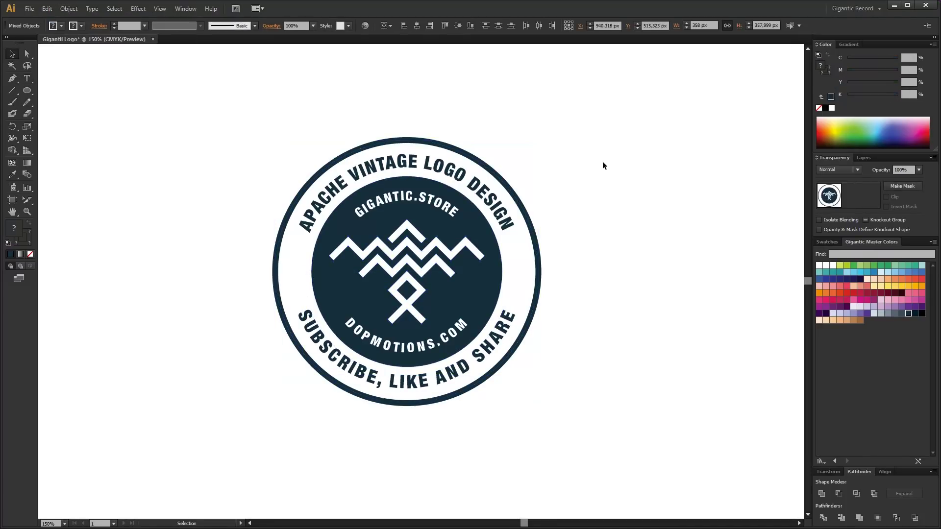
{"action": "left_click", "coordinate": [604, 165]}
{"action": "left_click", "coordinate": [434, 148]}
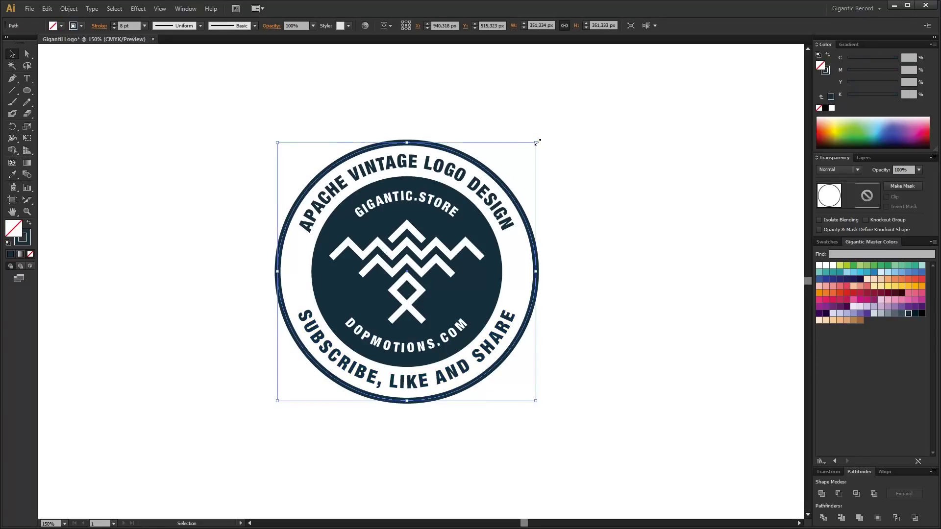
{"action": "left_click", "coordinate": [599, 157]}
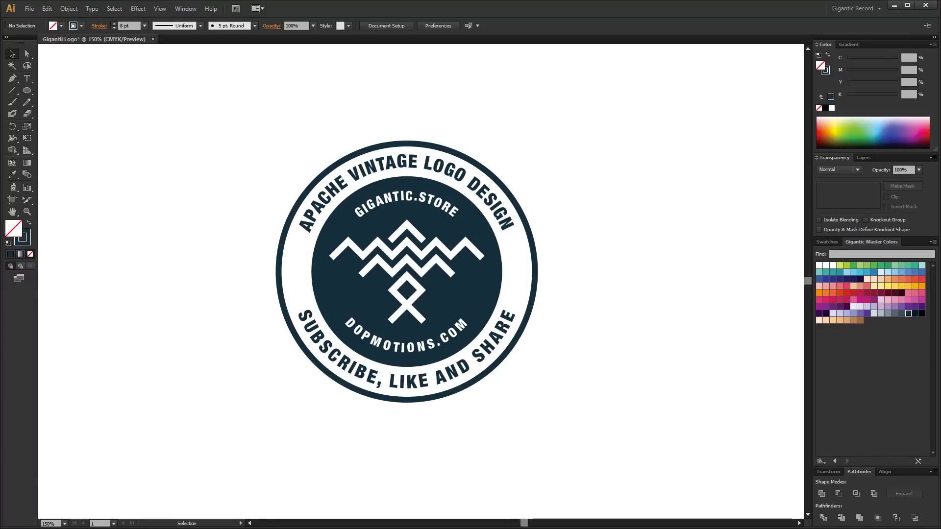
Draw a dark filled circle about 97 px wide beside the badge and duplicate it about 58 px straight down, overlapping the original
{"action": "left_click", "coordinate": [27, 91]}
{"action": "left_click_drag", "start_coordinate": [122, 143], "coordinate": [198, 217]}
{"action": "left_click", "coordinate": [29, 223]}
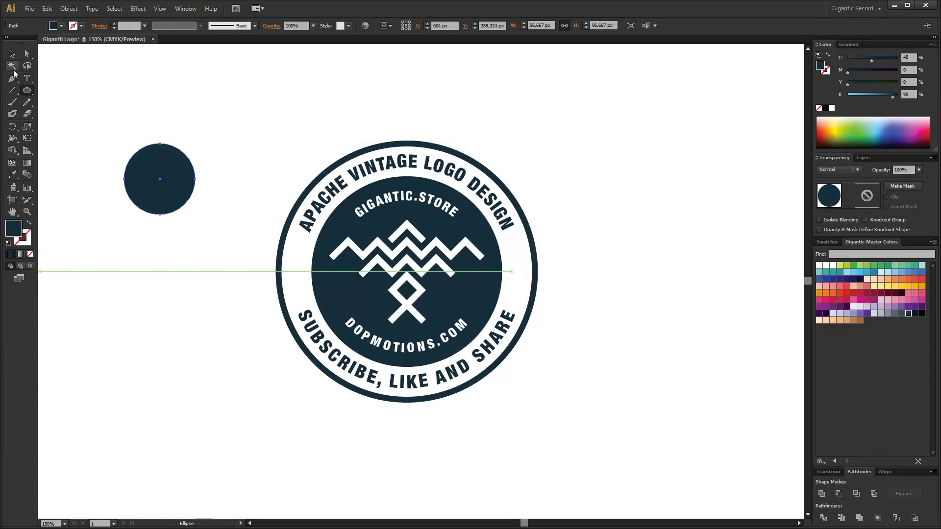
{"action": "key", "text": "v"}
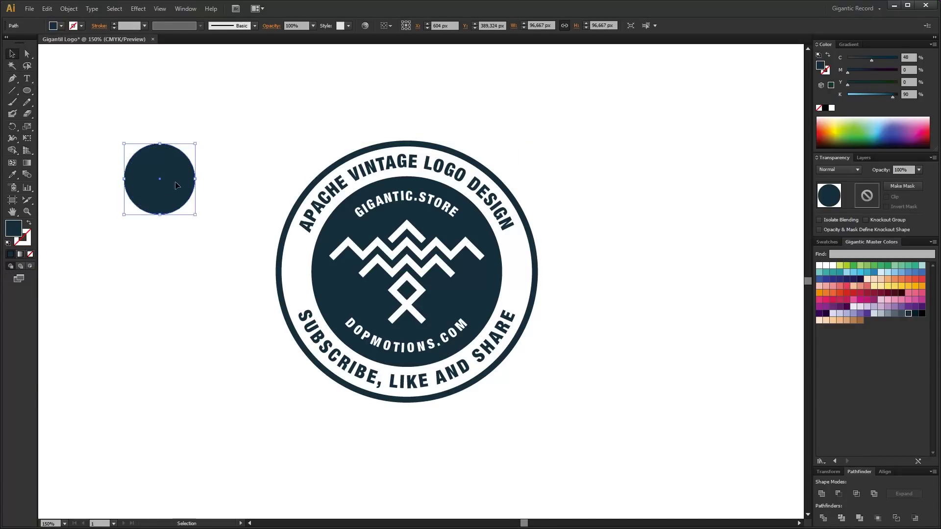
{"action": "left_click_drag", "start_coordinate": [171, 180], "coordinate": [173, 223]}
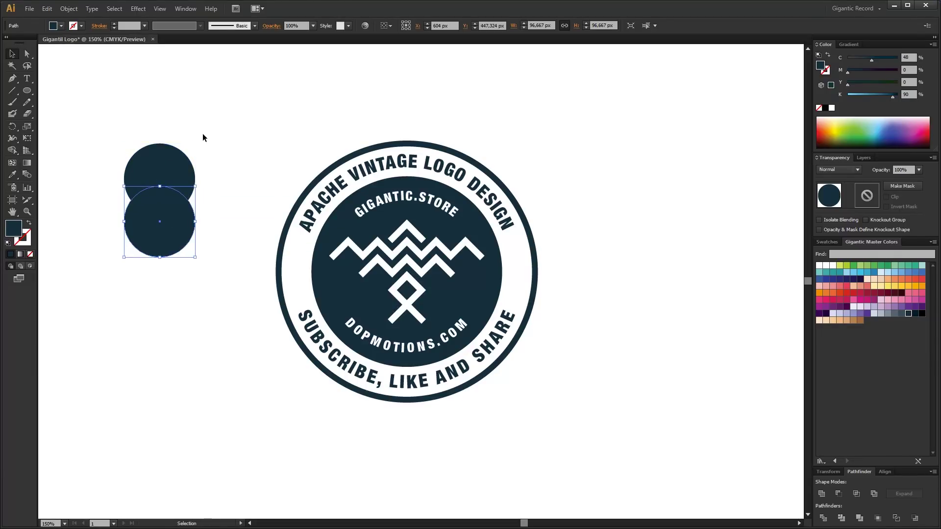
Divide the two overlapping circles, ungroup the pieces and delete the outer crescents, keeping only the lens shape between them
{"action": "left_click_drag", "start_coordinate": [204, 131], "coordinate": [149, 255]}
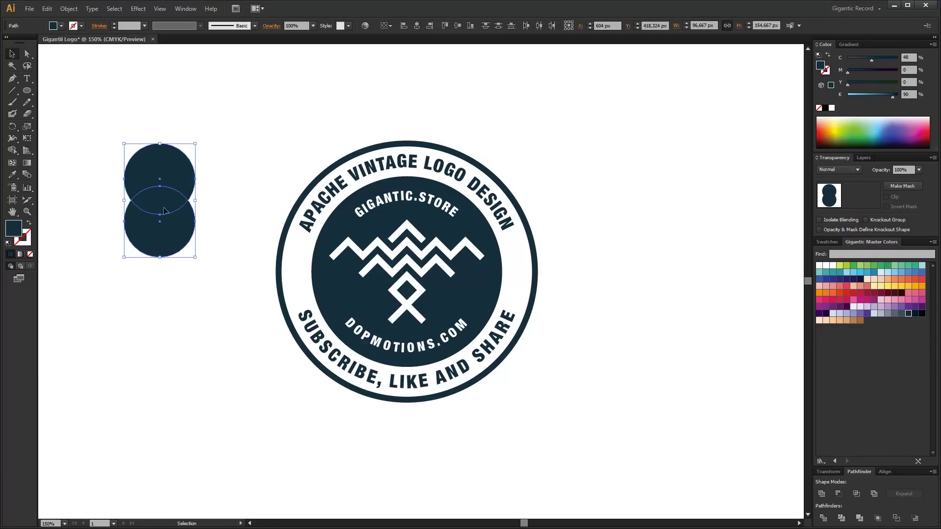
{"action": "left_click", "coordinate": [824, 518]}
{"action": "right_click", "coordinate": [150, 198]}
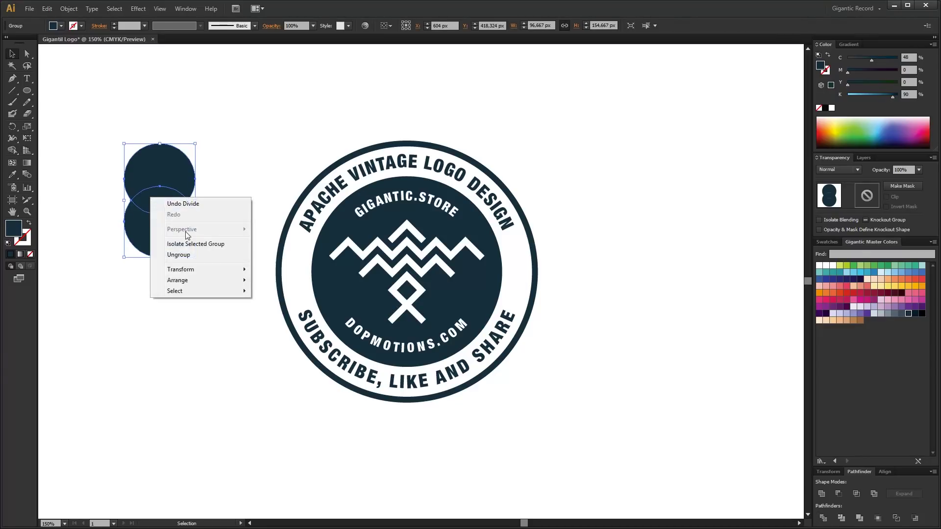
{"action": "left_click", "coordinate": [192, 255]}
{"action": "left_click", "coordinate": [244, 225]}
{"action": "left_click", "coordinate": [174, 241]}
{"action": "key", "text": "Delete"}
{"action": "left_click", "coordinate": [185, 181]}
{"action": "key", "text": "Delete"}
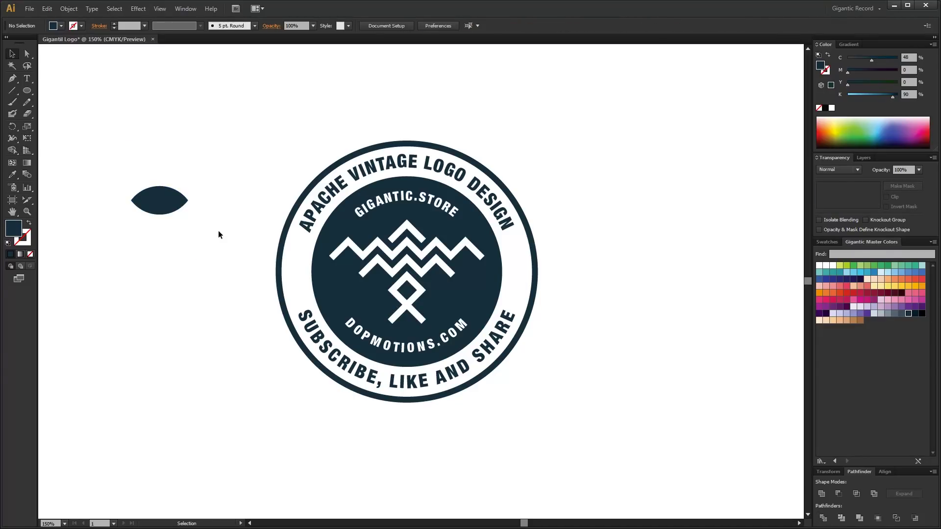
Shrink the lens shape and place it midway up the badge's white band on the right, with a matching copy on the left
{"action": "left_click", "coordinate": [180, 205]}
{"action": "left_click_drag", "start_coordinate": [187, 187], "coordinate": [515, 272]}
{"action": "left_click", "coordinate": [143, 220]}
{"action": "left_click_drag", "start_coordinate": [522, 268], "coordinate": [296, 279]}
{"action": "key", "text": "ctrl+shift+a"}
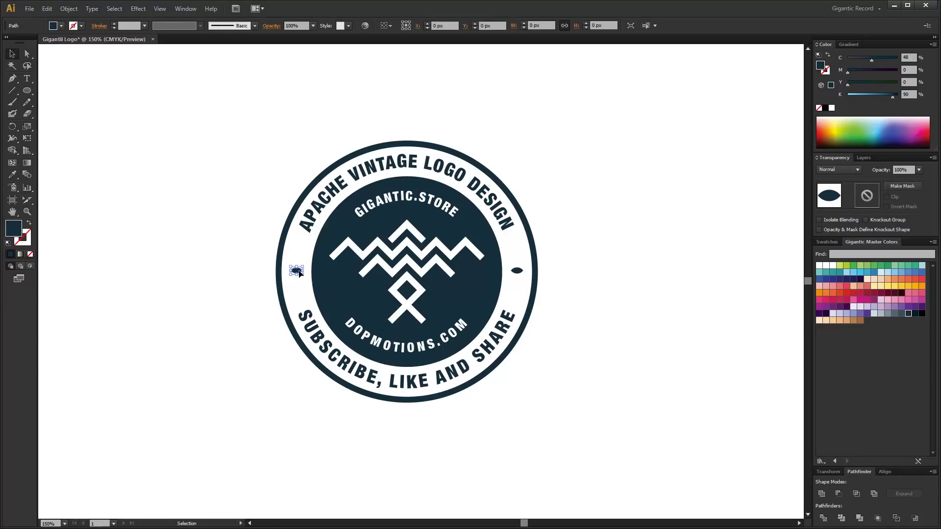
Group the two lens shapes and rotate a duplicate of the pair by 10° about the shared centre
{"action": "left_click", "coordinate": [522, 276], "text": "shift"}
{"action": "key", "text": "ctrl+g"}
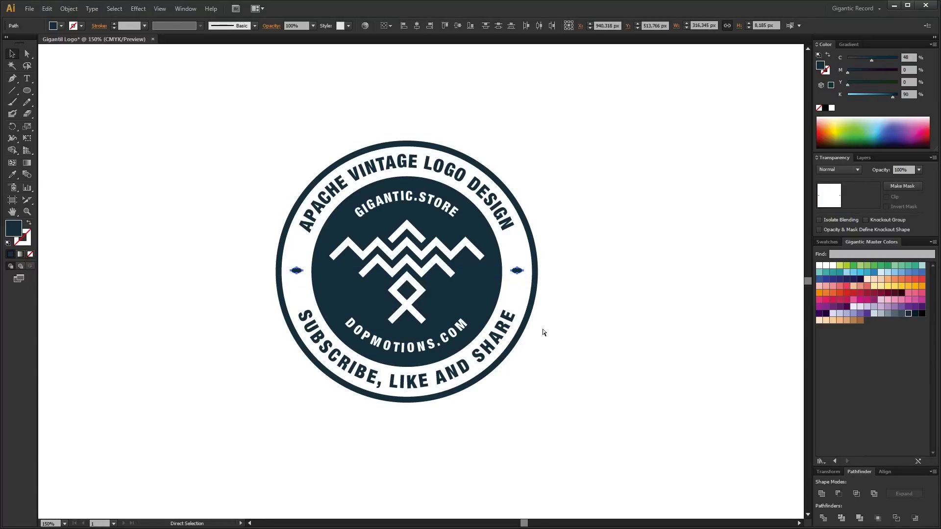
{"action": "right_click", "coordinate": [518, 273]}
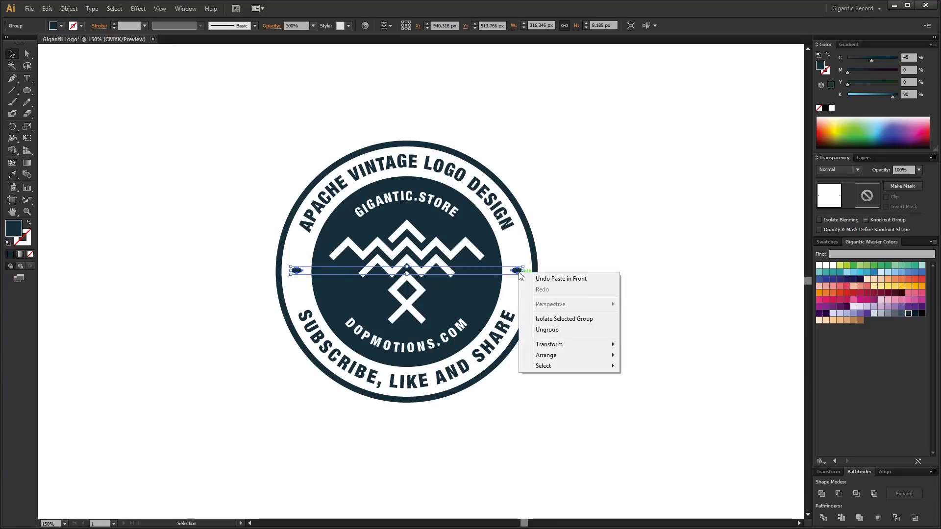
{"action": "mouse_move", "coordinate": [560, 349]}
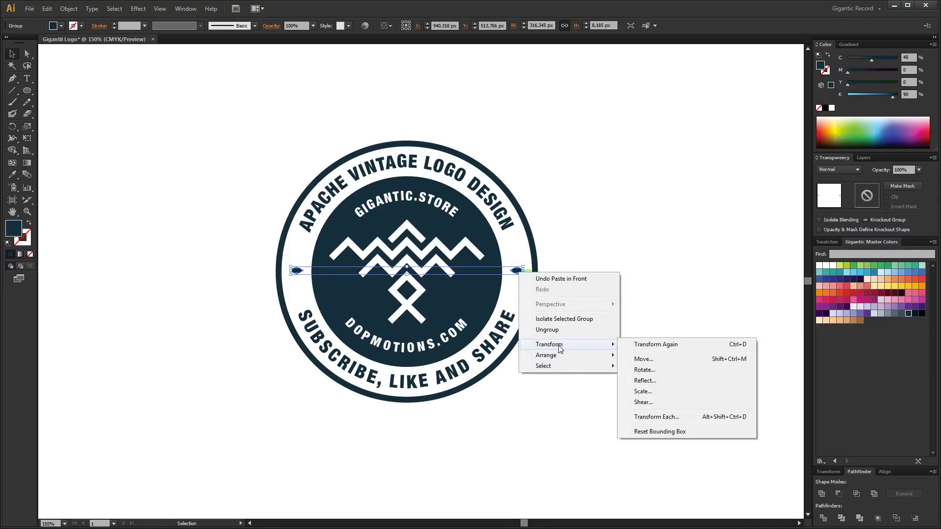
{"action": "left_click", "coordinate": [674, 372]}
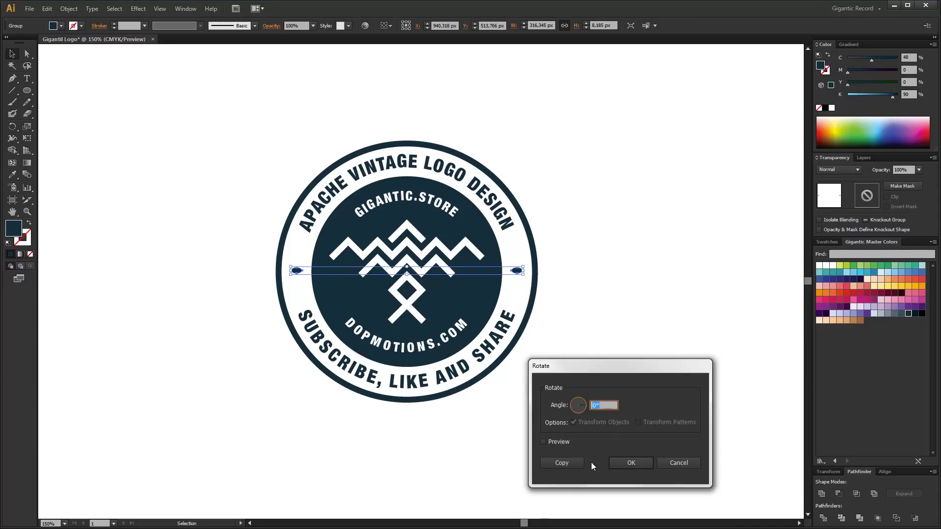
{"action": "left_click", "coordinate": [543, 442]}
{"action": "key", "text": "Tab"}
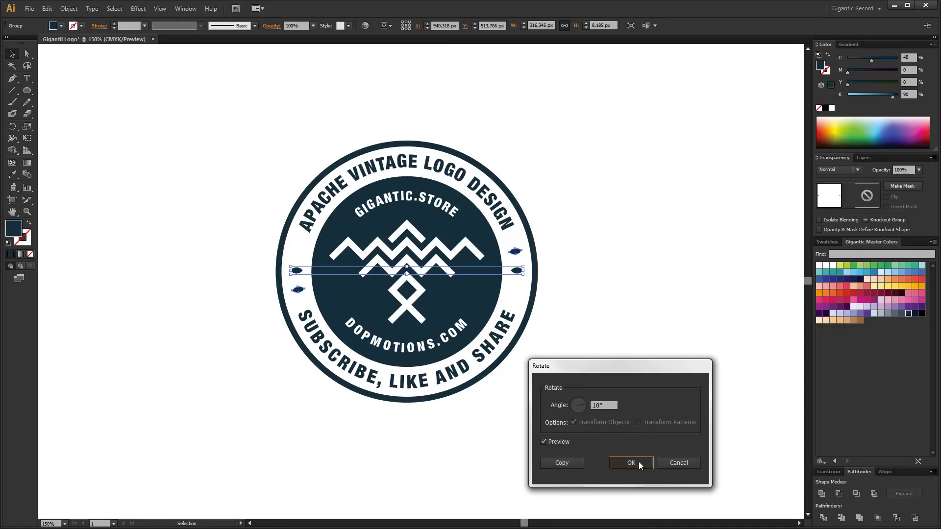
{"action": "left_click", "coordinate": [632, 463]}
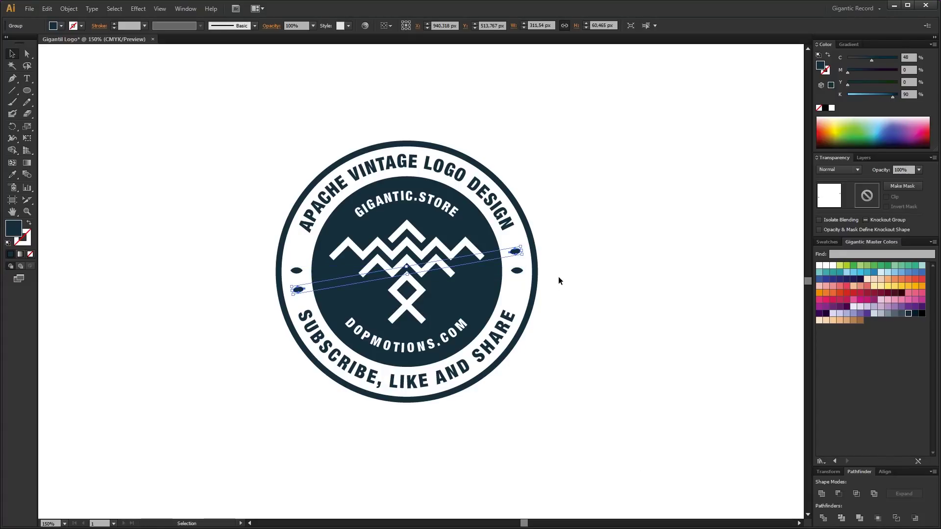
Rotate another duplicate of the horizontal lens pair by -10°, making three lenses on each side of the white band
{"action": "right_click", "coordinate": [522, 276]}
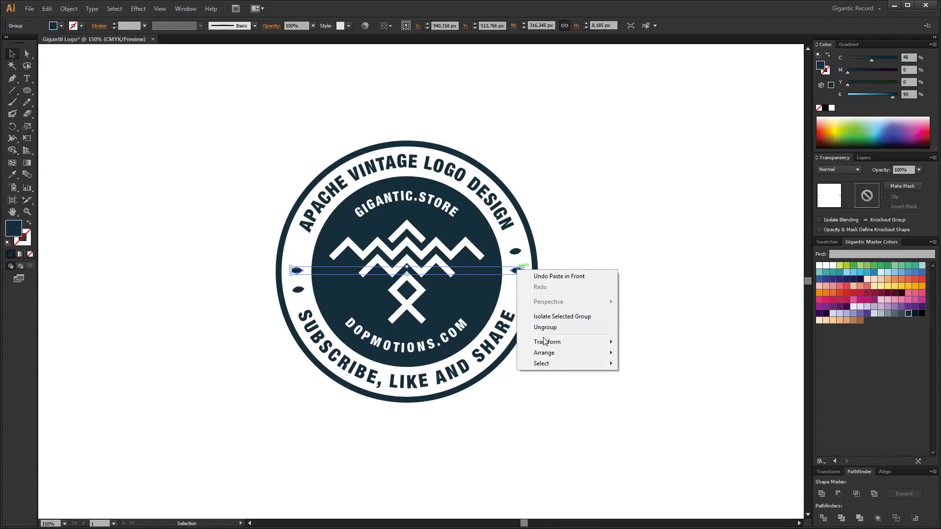
{"action": "mouse_move", "coordinate": [566, 345]}
{"action": "left_click", "coordinate": [637, 371]}
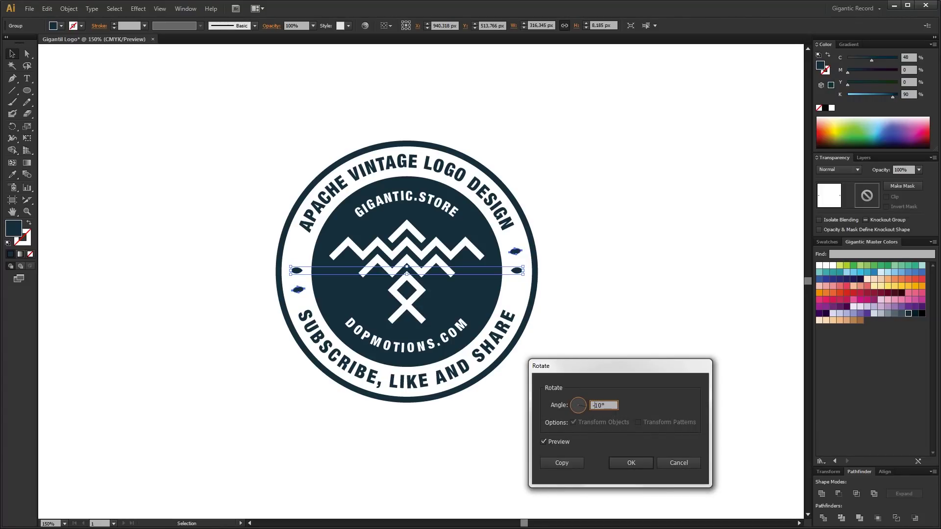
{"action": "left_click", "coordinate": [631, 463]}
{"action": "left_click", "coordinate": [613, 222]}
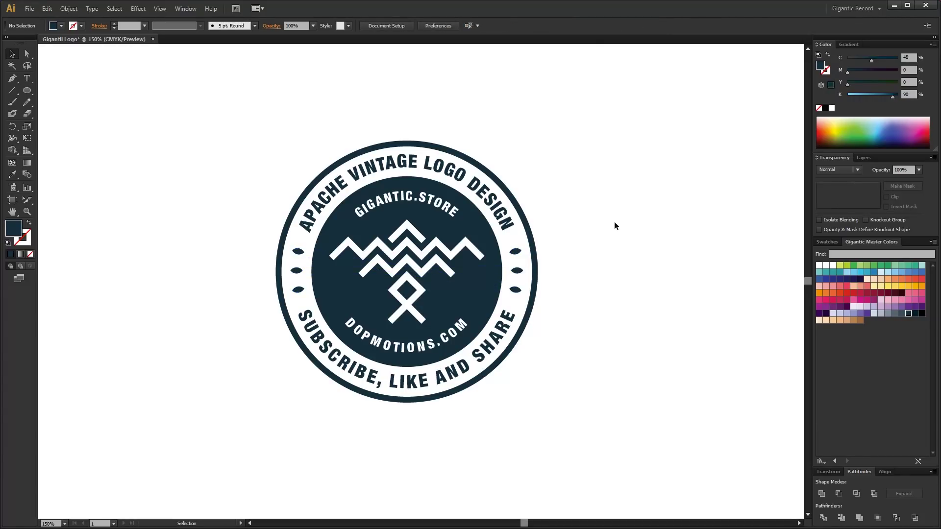
Convert all of the badge's text to outlines and move the whole logo slightly right and down
{"action": "left_click", "coordinate": [511, 222]}
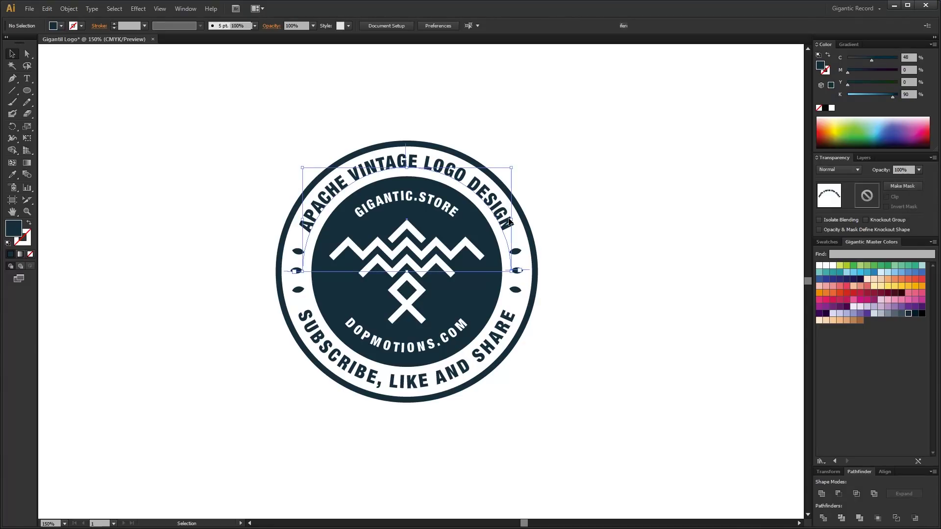
{"action": "left_click_drag", "start_coordinate": [202, 130], "coordinate": [563, 421]}
{"action": "left_click", "coordinate": [92, 10]}
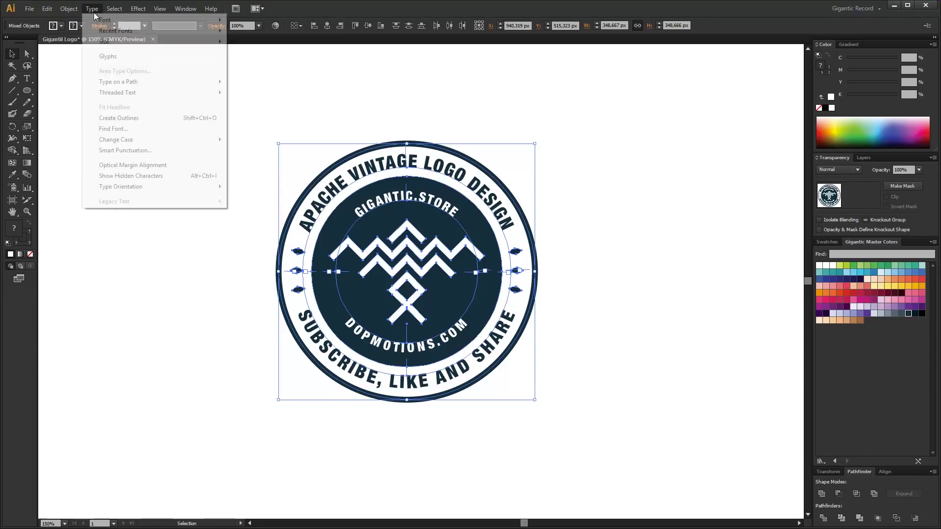
{"action": "left_click", "coordinate": [120, 118]}
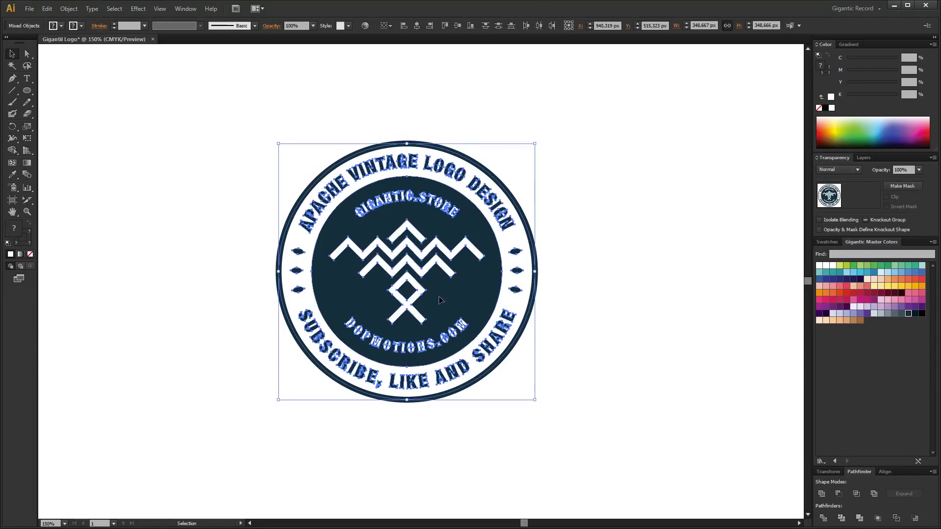
{"action": "left_click_drag", "start_coordinate": [448, 290], "coordinate": [469, 292]}
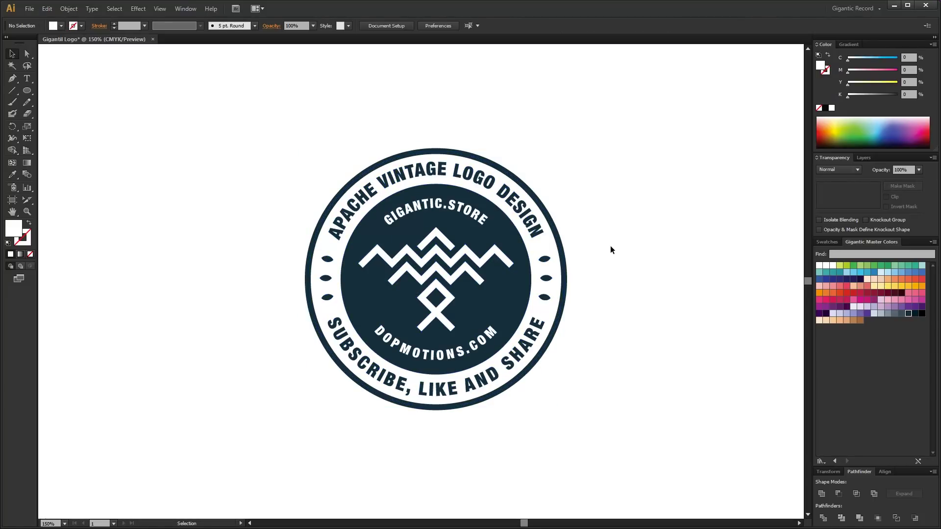